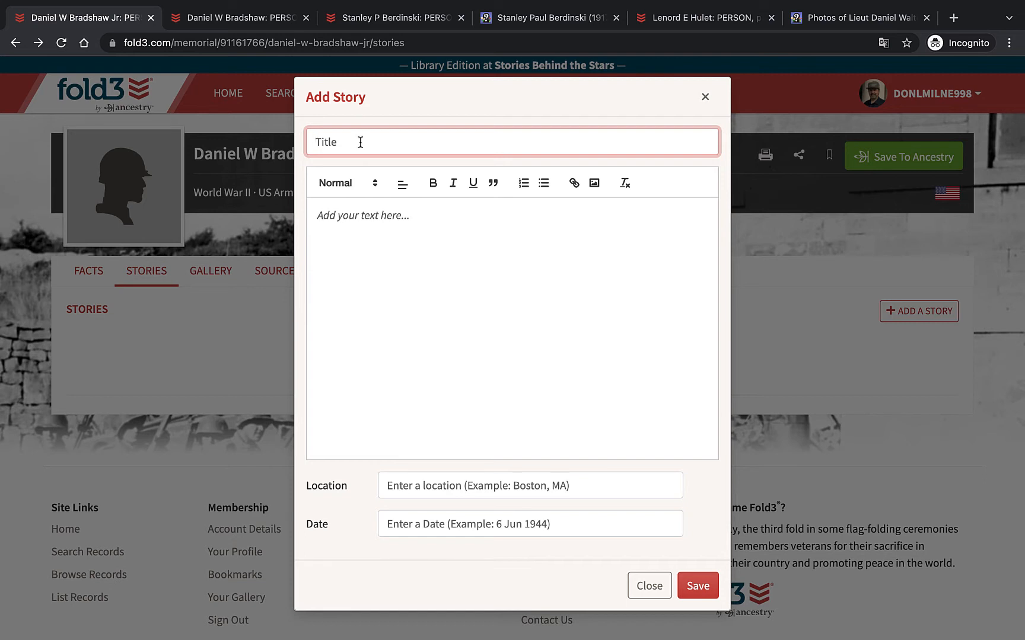
Step: Title the new story with the soldier's name, including middle initial W., followed by ", 44th Infantry Division"
type("Daniel Bradshaw, 44th Infantry Division")
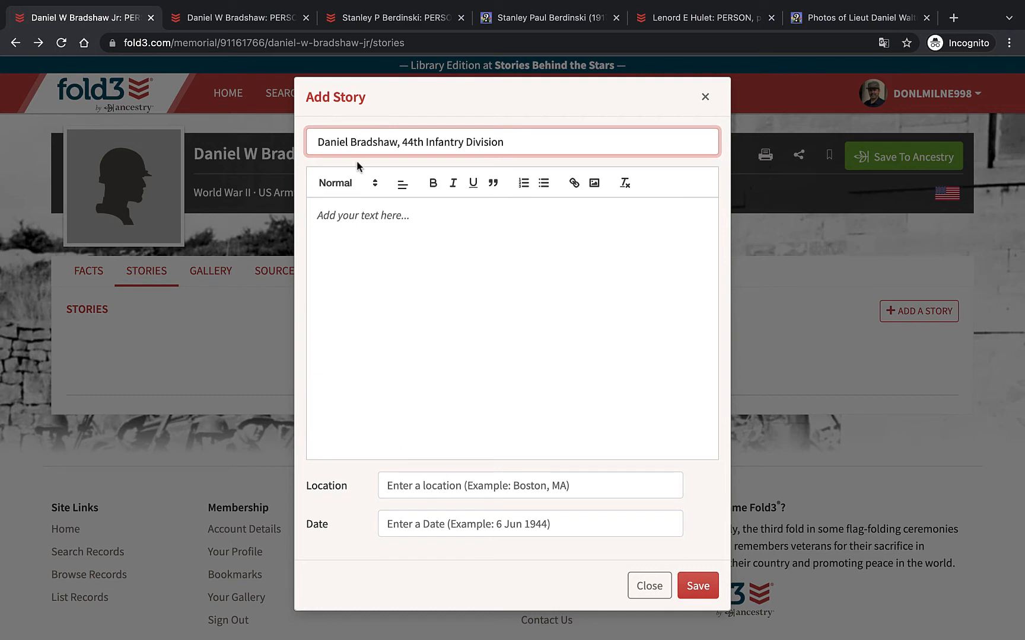
type("W..")
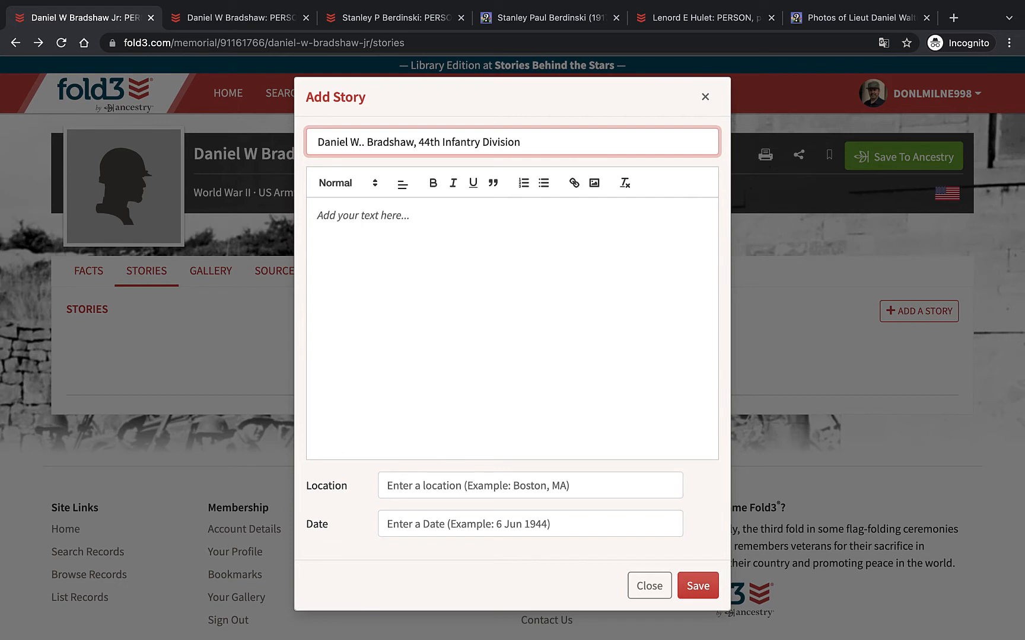
key("Left")
key("BackSpace")
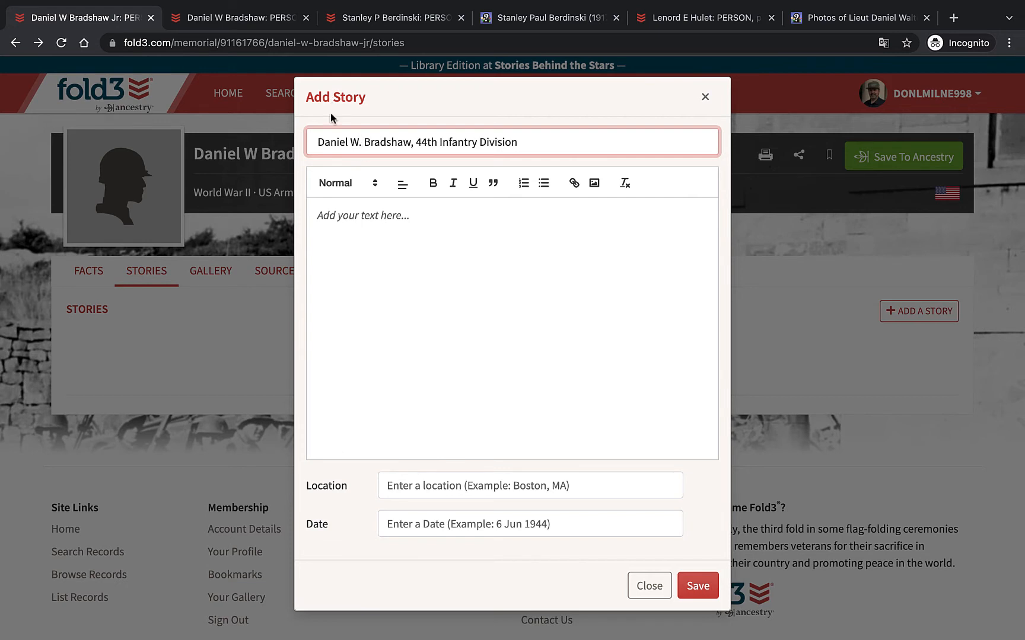
Step: Paste the copied biography with its project note and sources into the story body, check the text and save the story
left_click(318, 215)
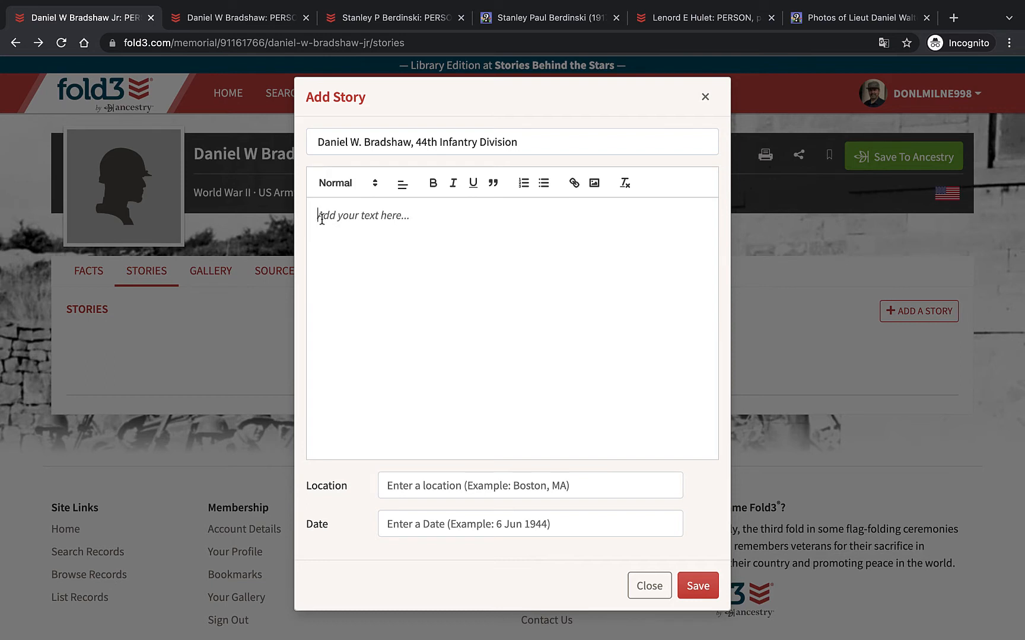
key("super+v")
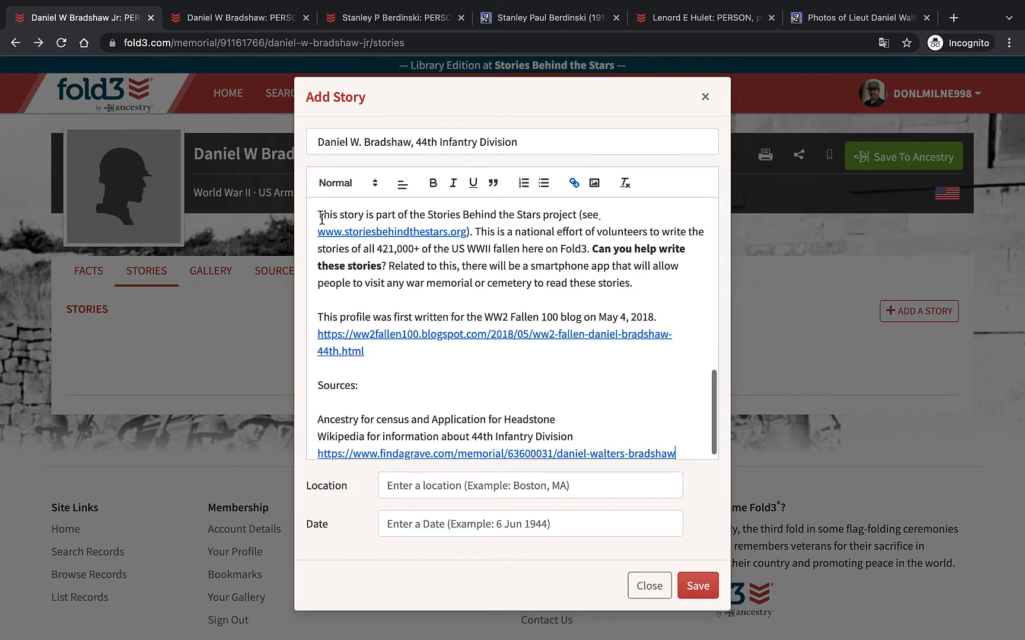
scroll(402, 287, "up", 5)
scroll(402, 288, "up", 4)
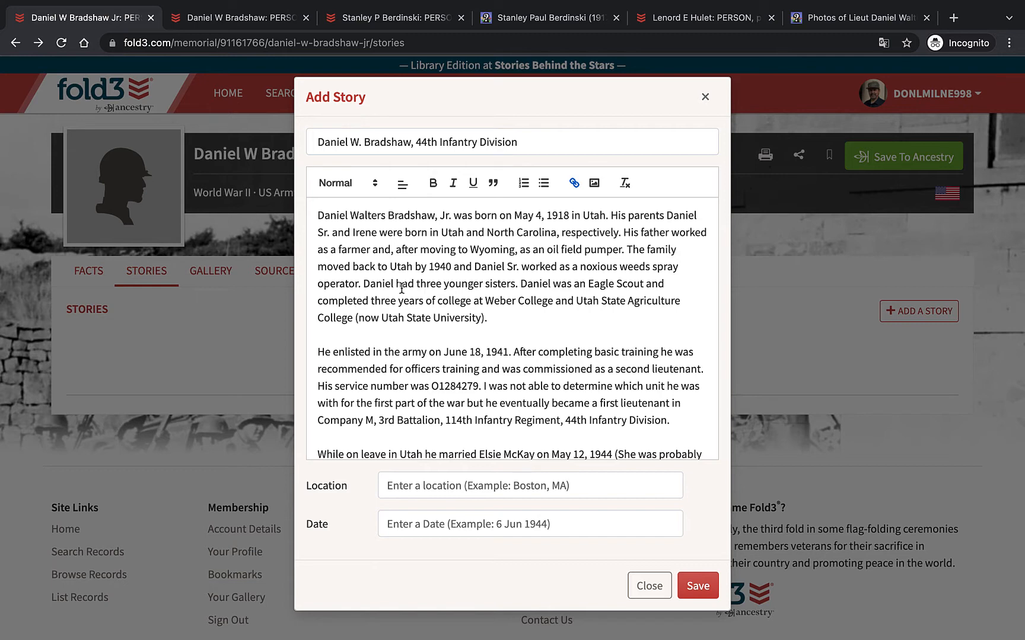
scroll(402, 288, "down", 10)
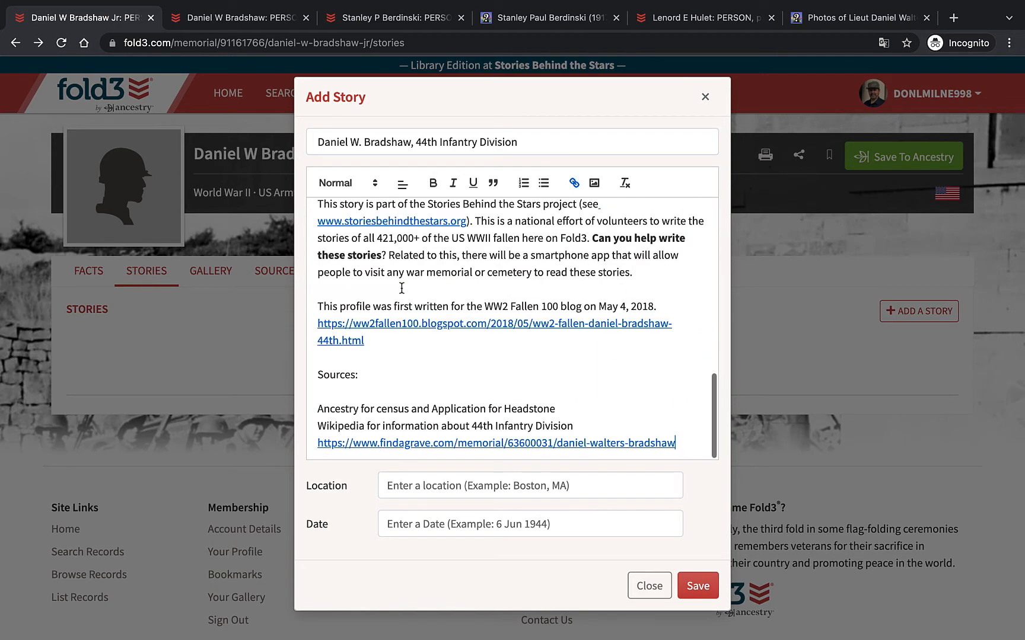
left_click(698, 587)
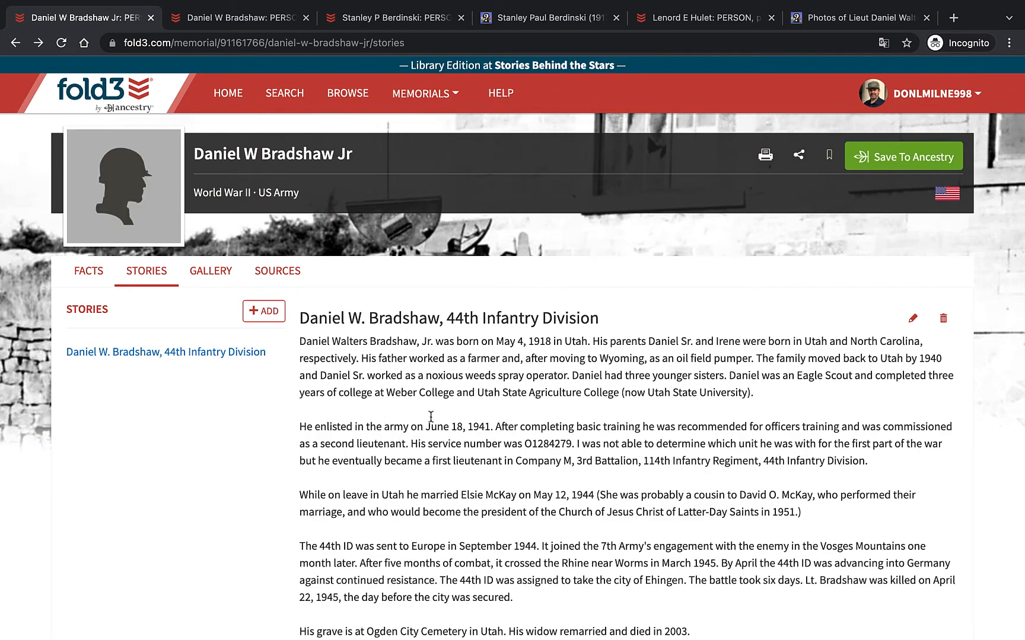
Step: Look through the saved story and view the facts of the already completed example memorial that carries a gold star
scroll(430, 417, "down", 8)
scroll(431, 417, "up", 9)
left_click(390, 17)
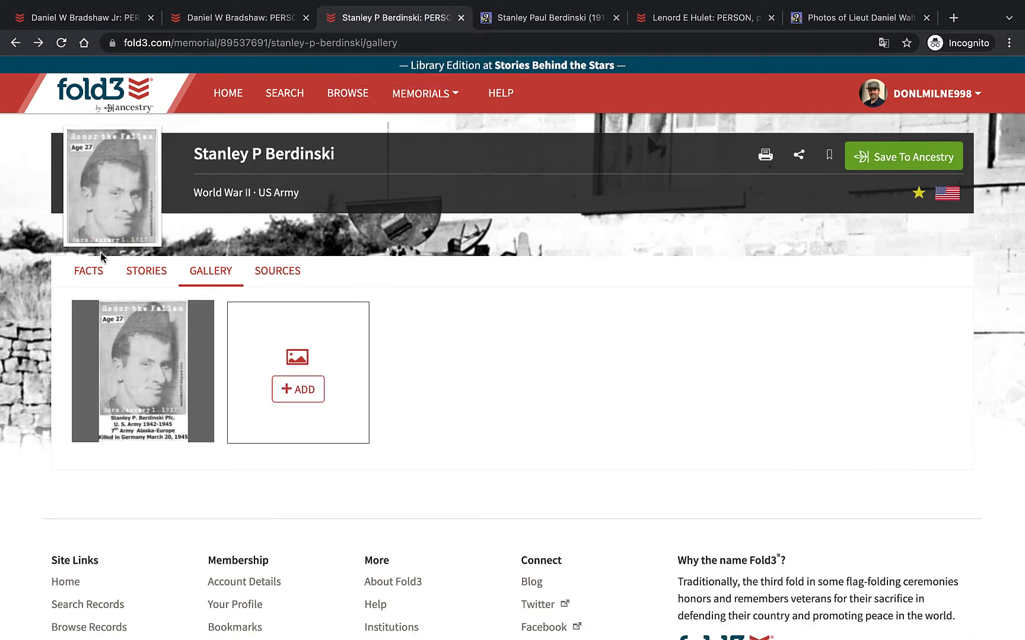
left_click(88, 274)
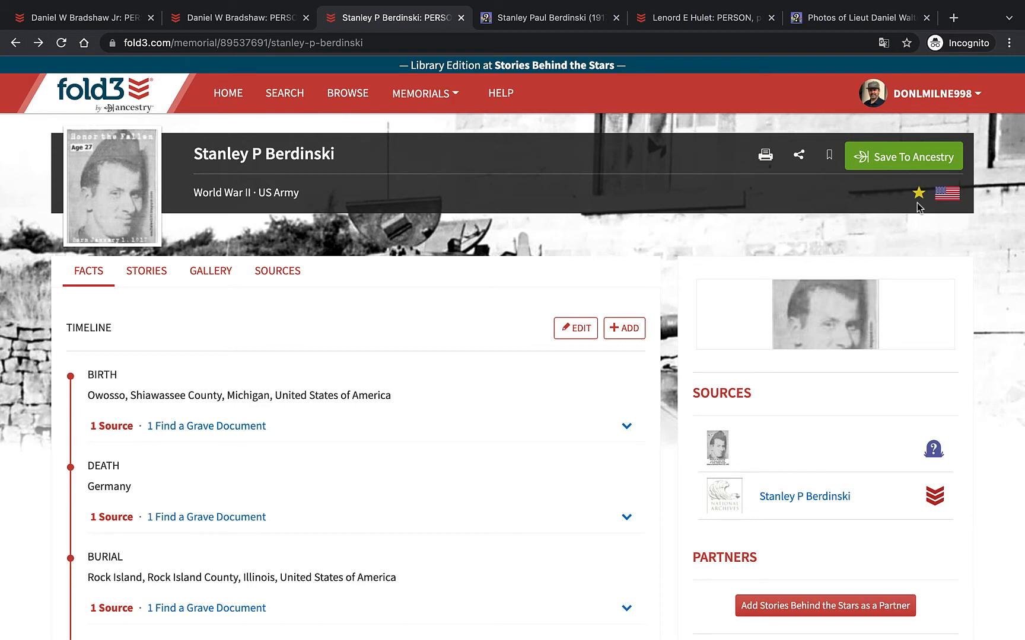
Step: Return to the first soldier's memorial and review the timeline and other facts recorded on it
key("super+1")
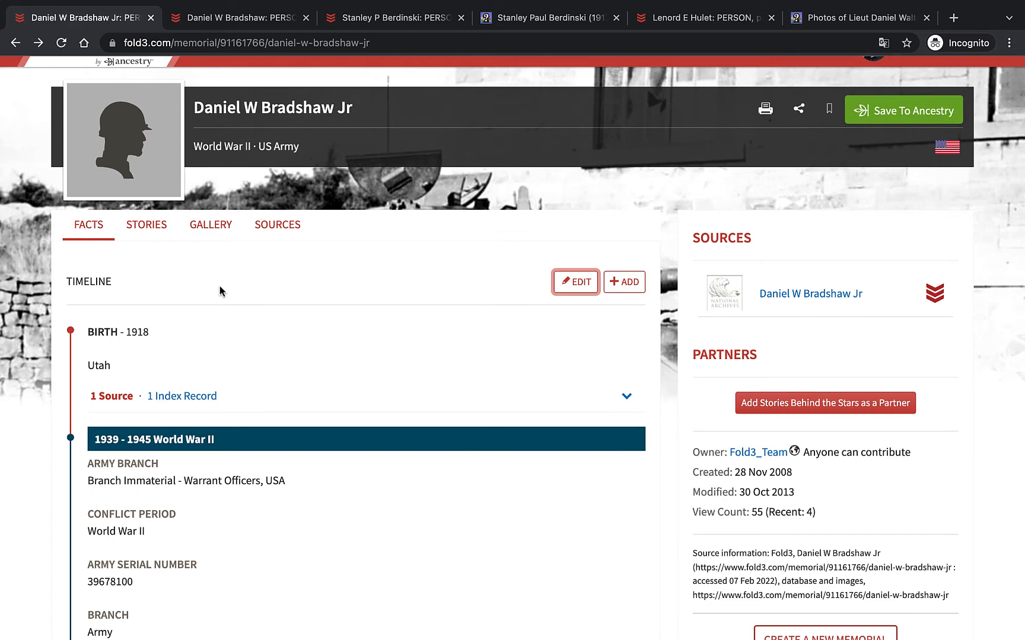
scroll(220, 286, "down", 3)
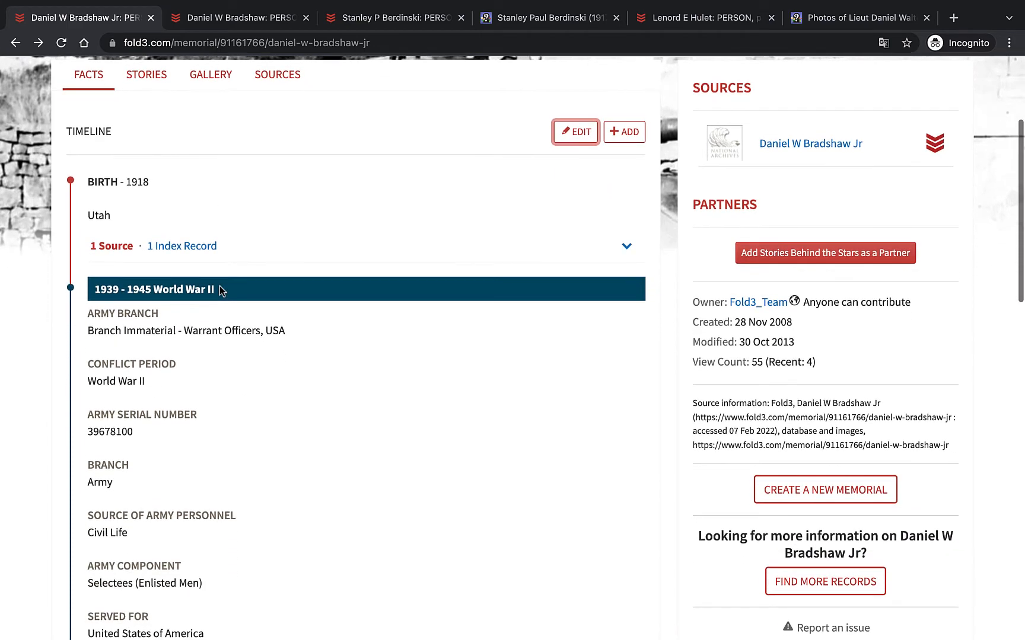
scroll(219, 286, "down", 2)
scroll(219, 286, "down", 5)
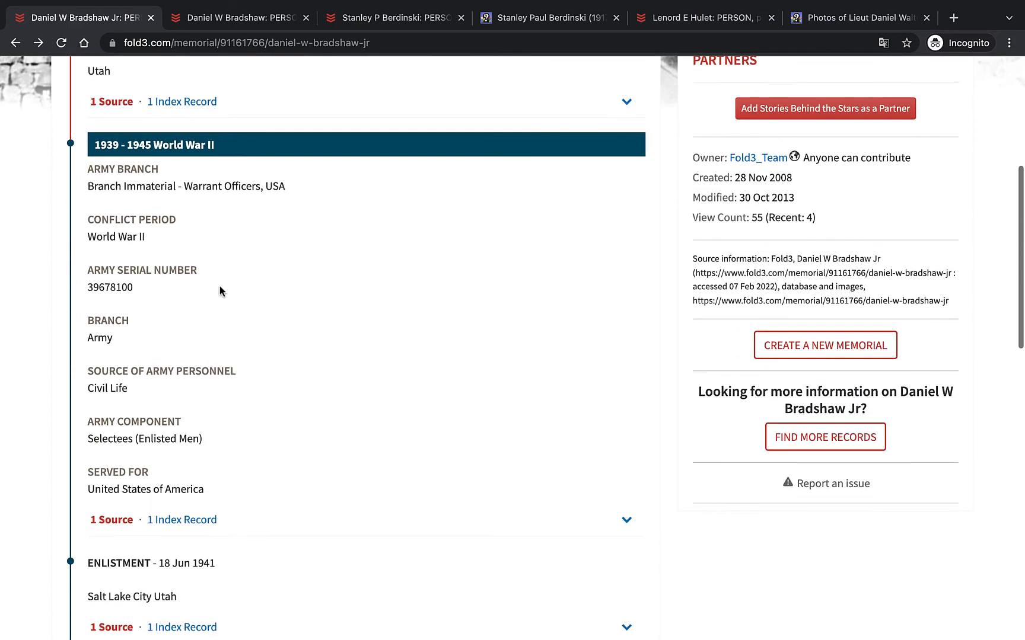
scroll(219, 291, "down", 4)
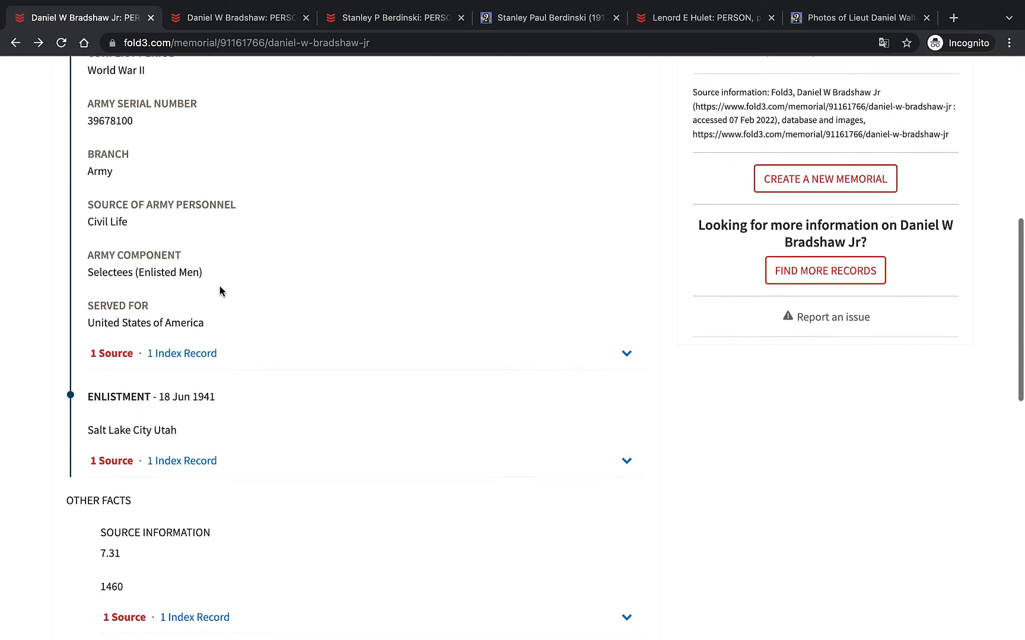
scroll(219, 287, "down", 3)
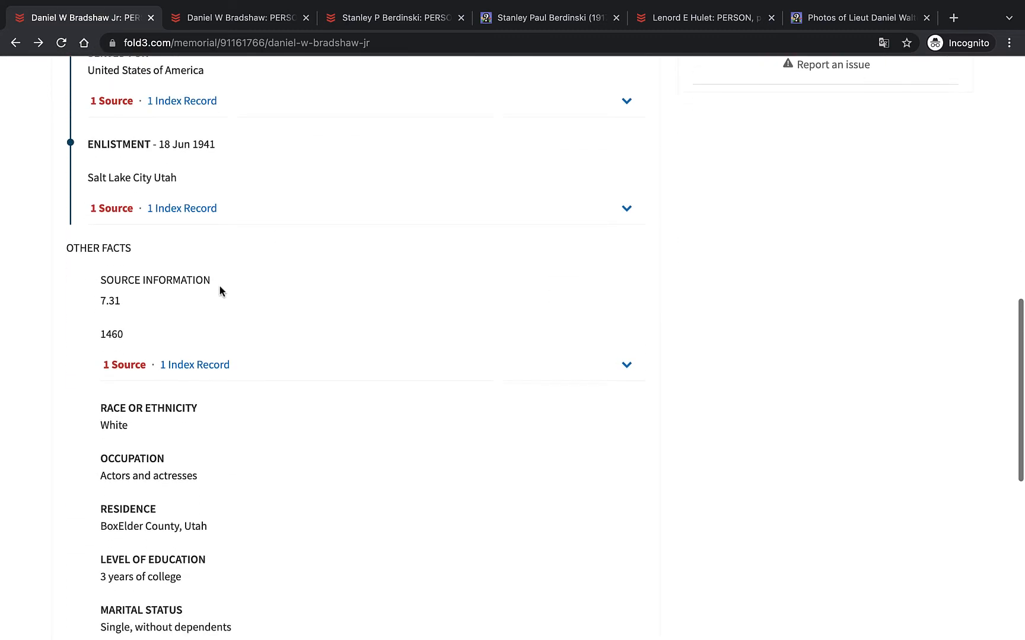
scroll(219, 291, "down", 3)
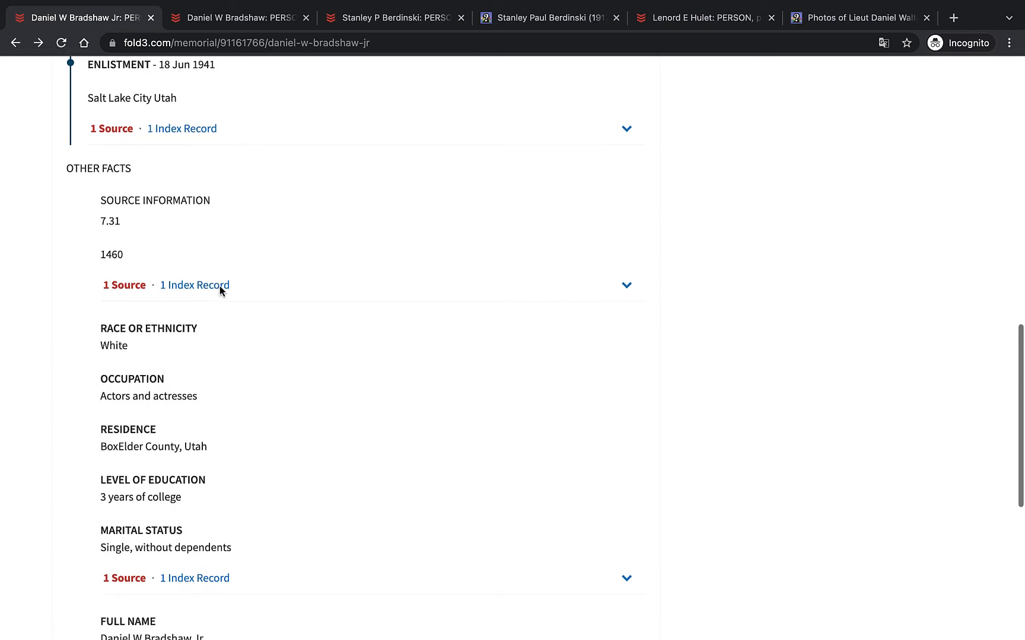
scroll(220, 291, "up", 1)
scroll(219, 286, "up", 15)
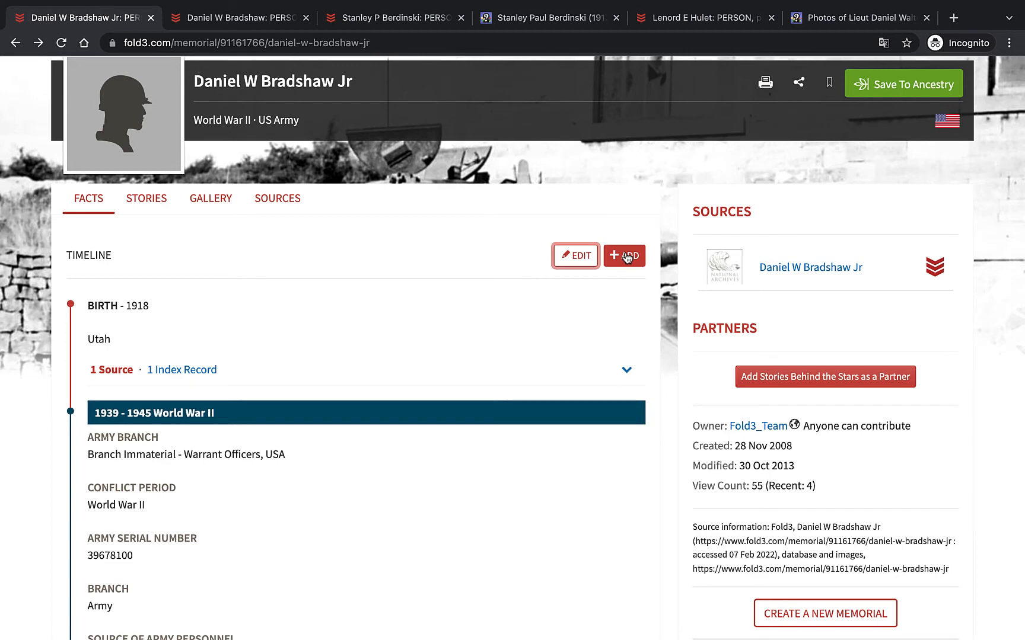
Step: Manually add an Award fact of Gold Star to the World War II military service event, save it and close the form
left_click(625, 256)
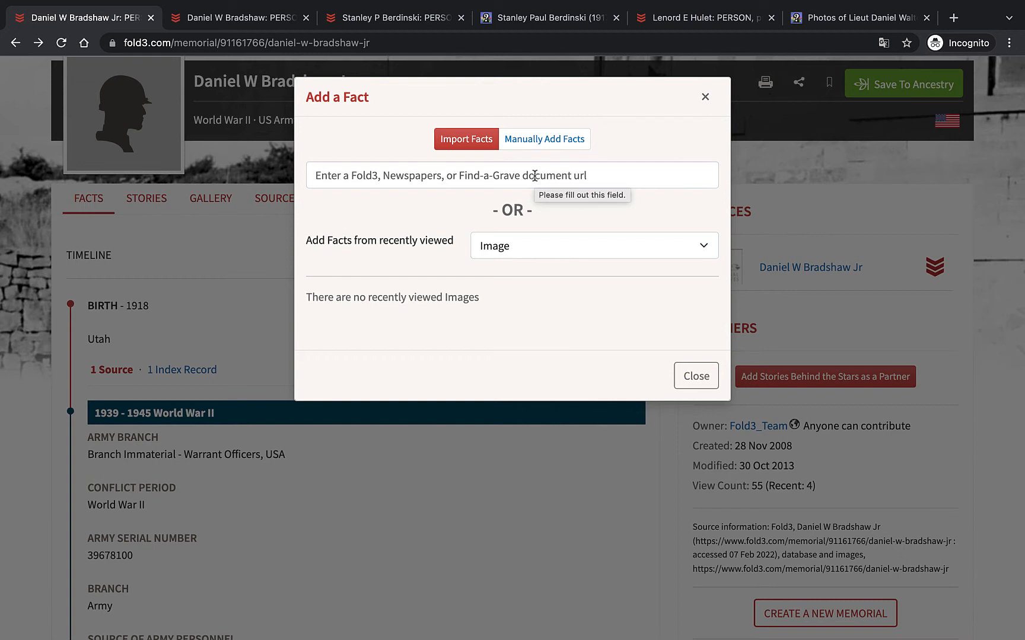
left_click(537, 143)
left_click(431, 188)
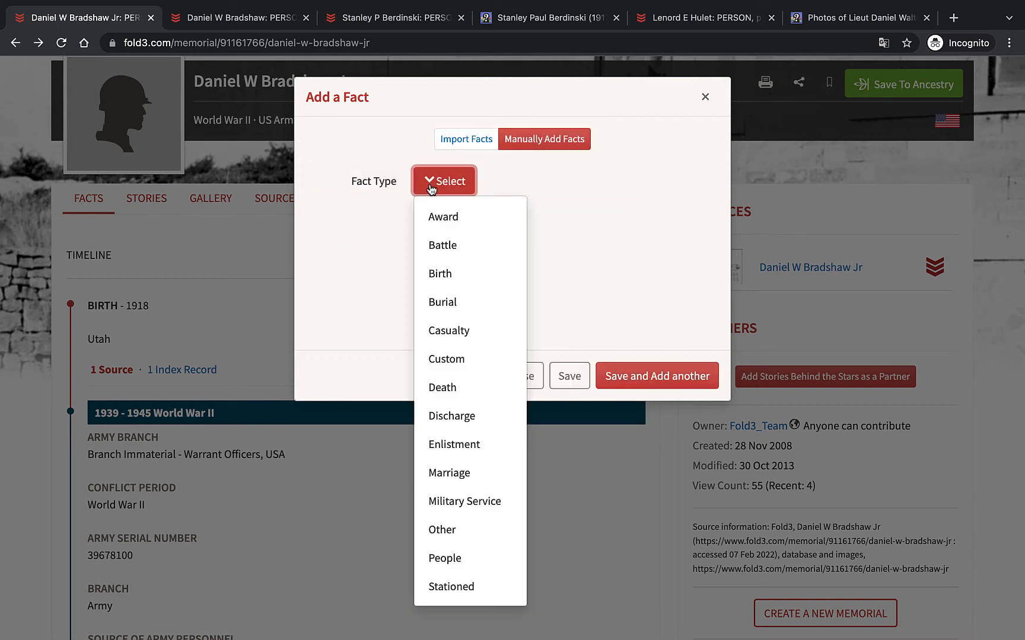
mouse_move(435, 221)
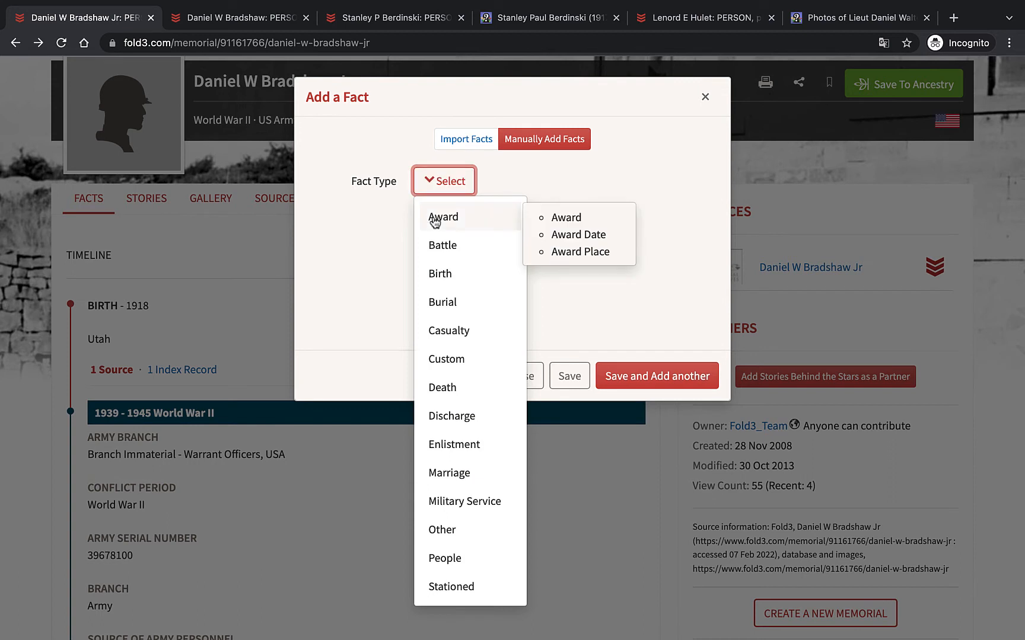
left_click(461, 220)
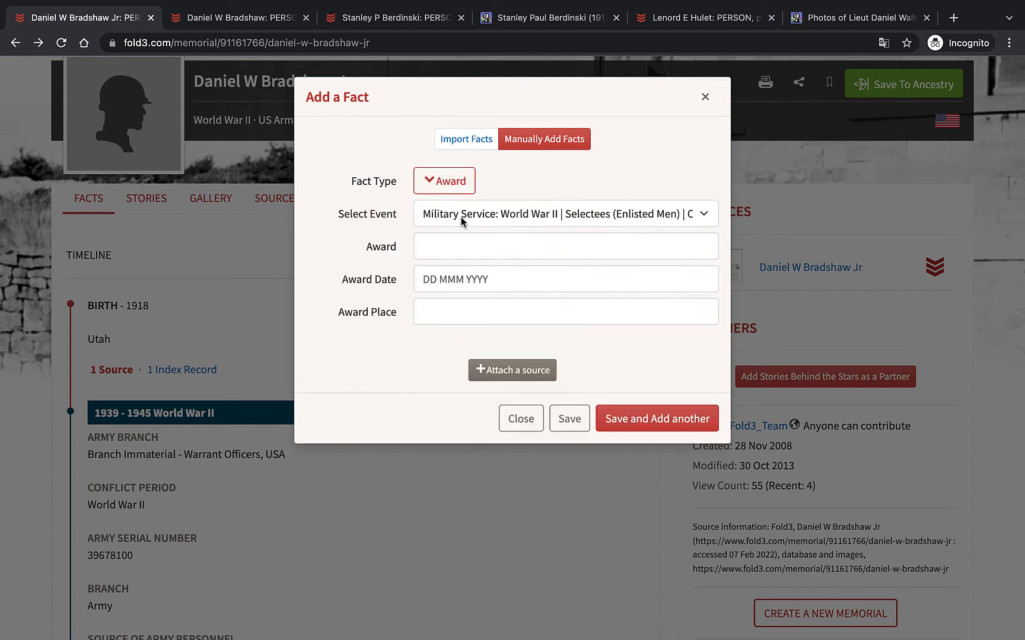
left_click(447, 249)
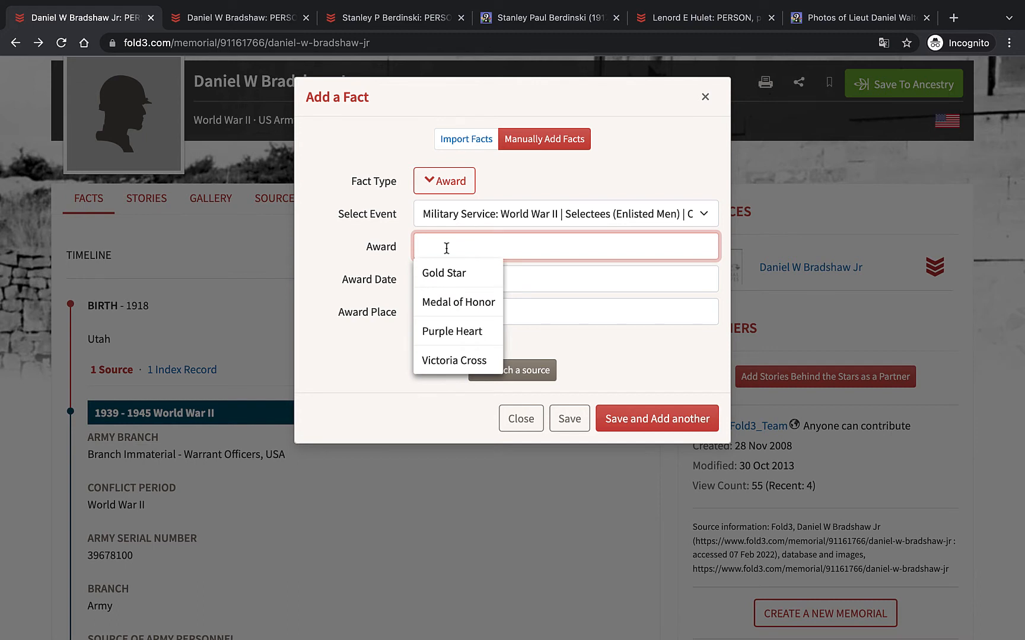
type("Gol")
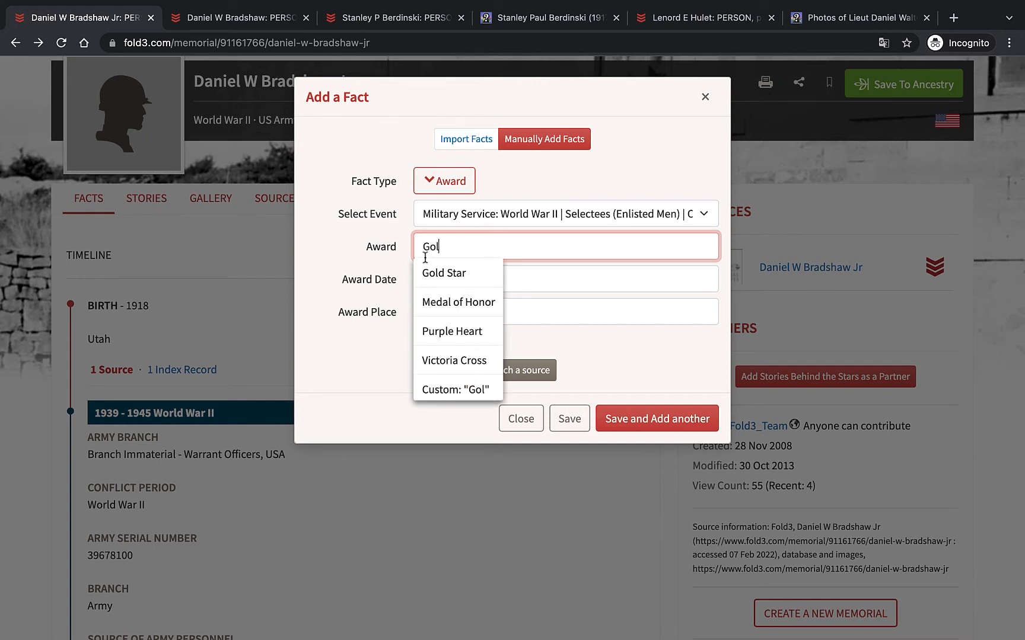
left_click(448, 276)
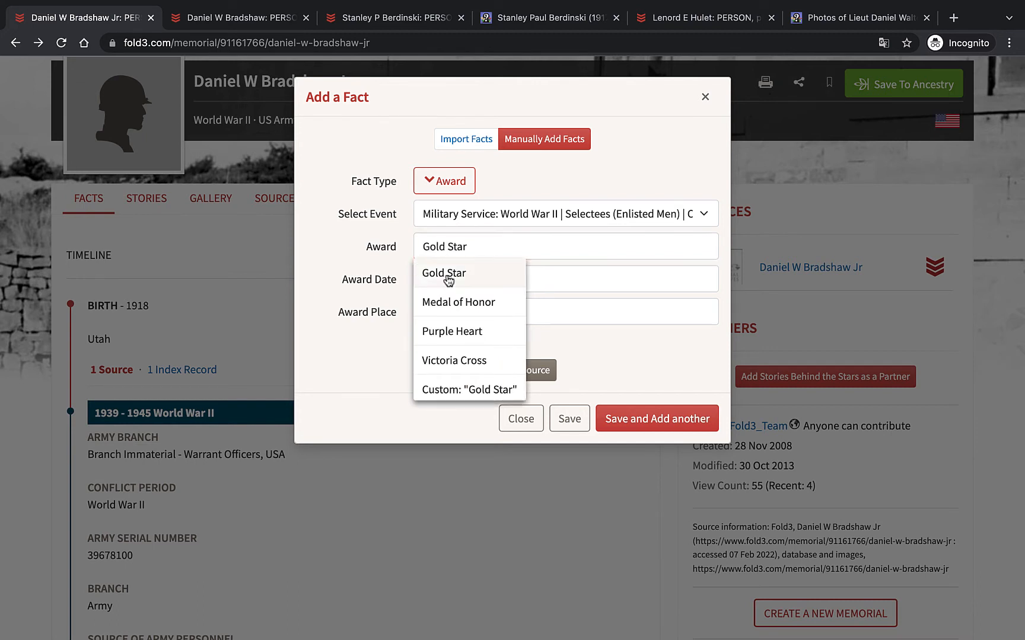
left_click(635, 421)
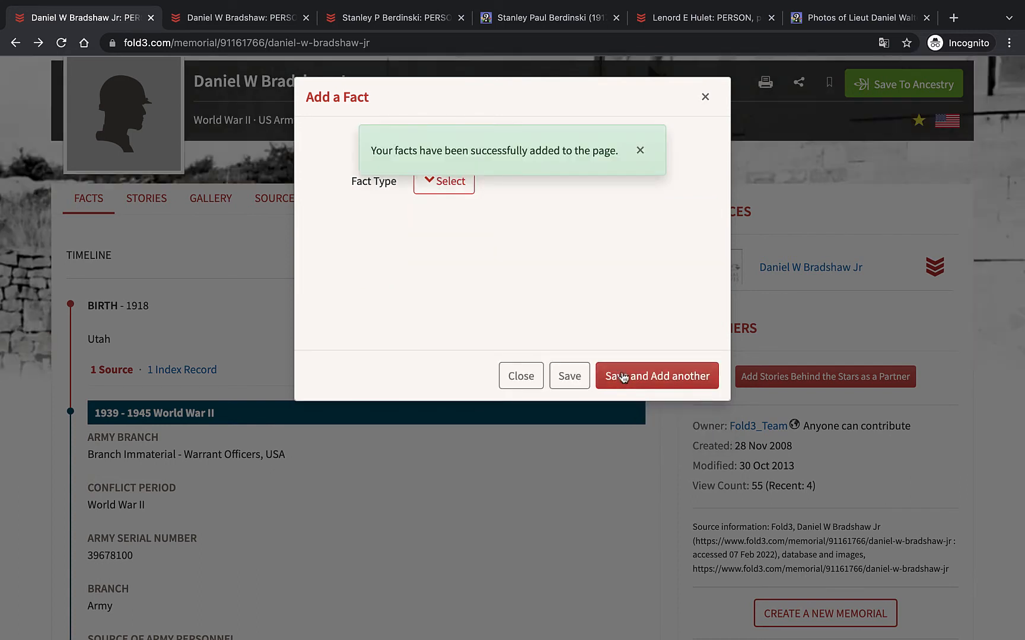
left_click(705, 99)
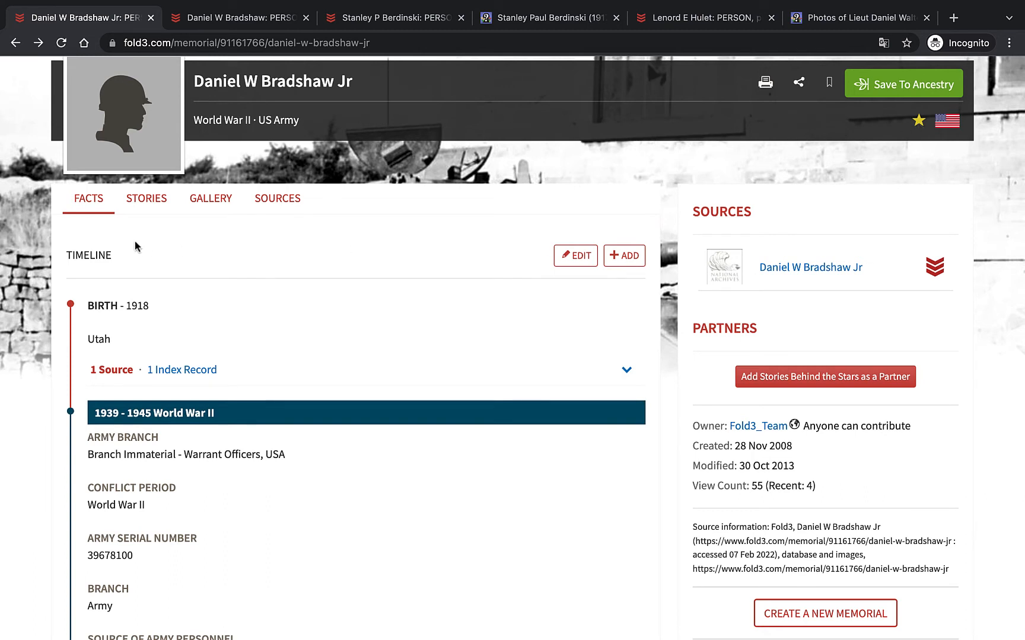
Step: Begin a manually entered Military Service fact on the memorial, setting the branch to Army and the conflict period to World War II
left_click(624, 256)
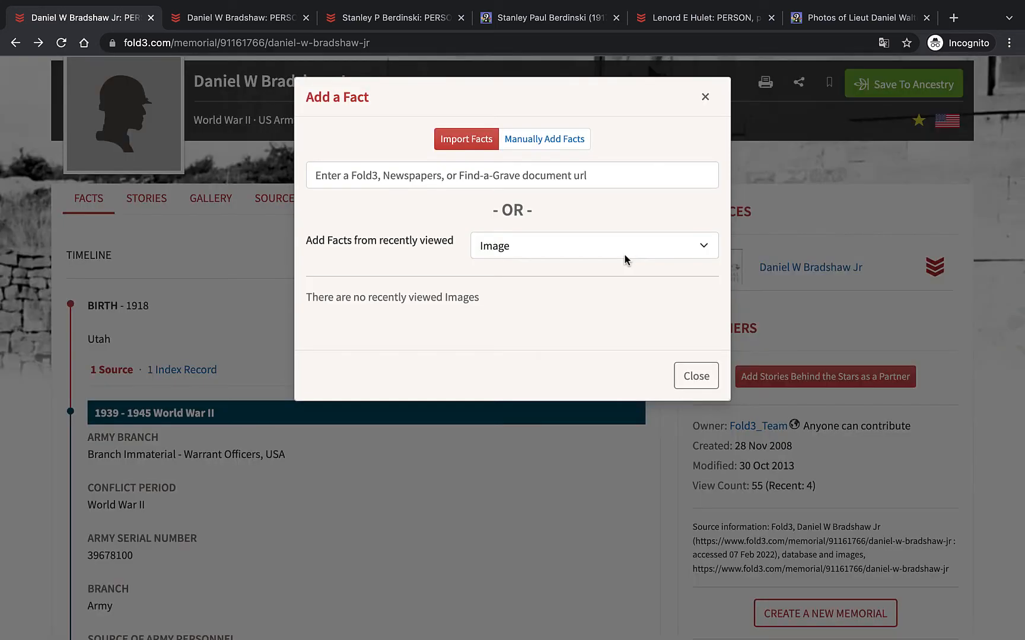
left_click(533, 143)
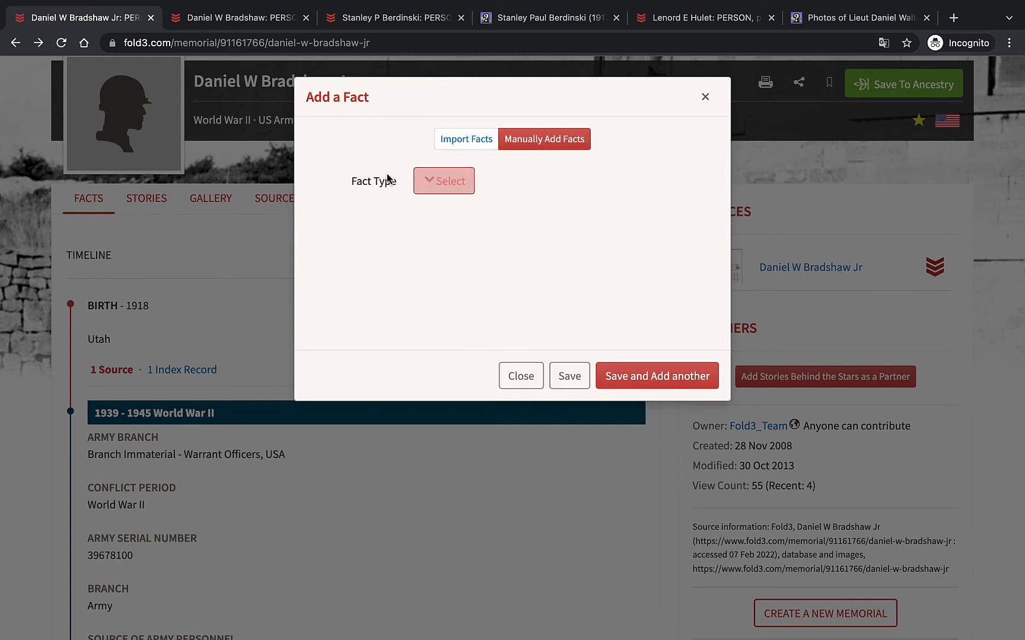
left_click(429, 182)
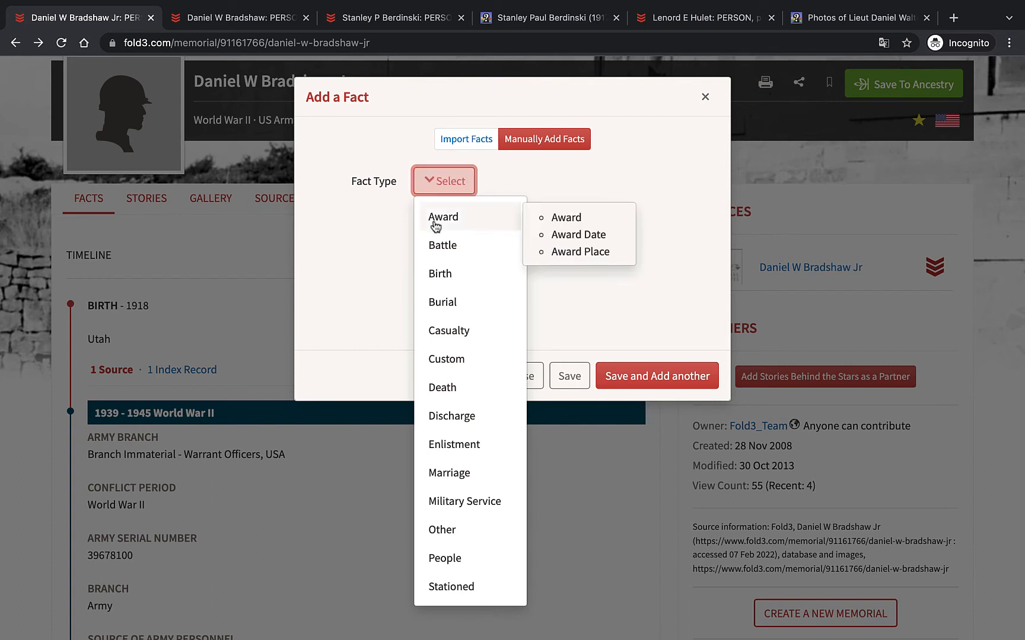
mouse_move(439, 312)
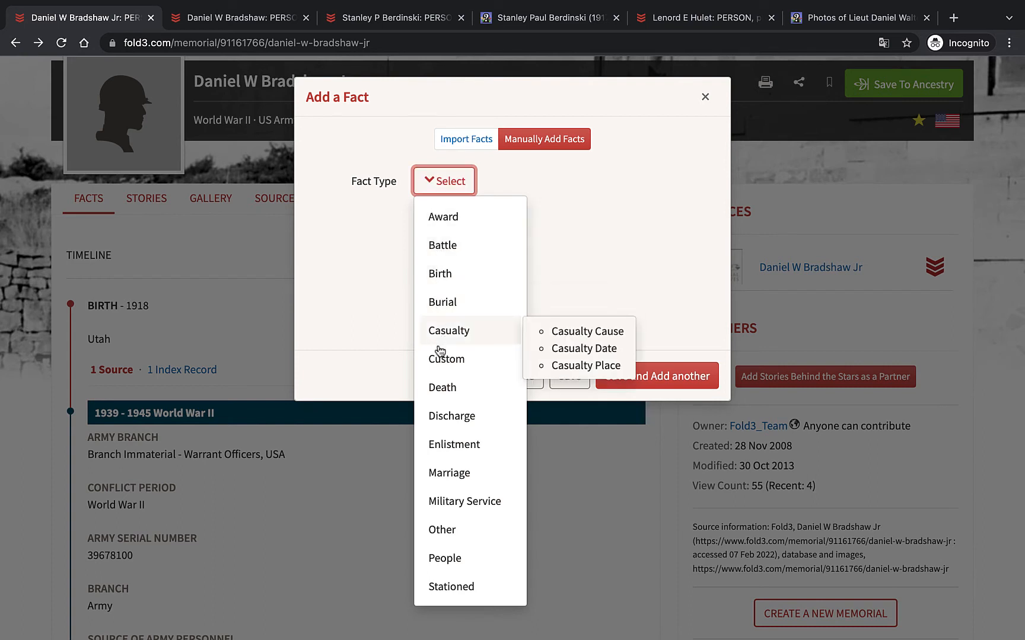
mouse_move(439, 356)
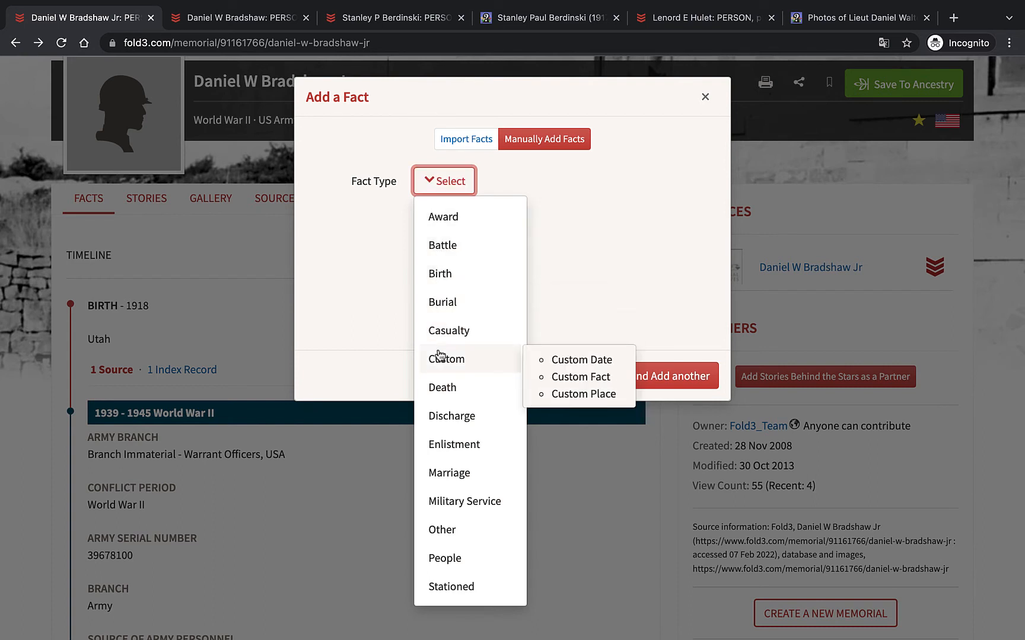
left_click(443, 505)
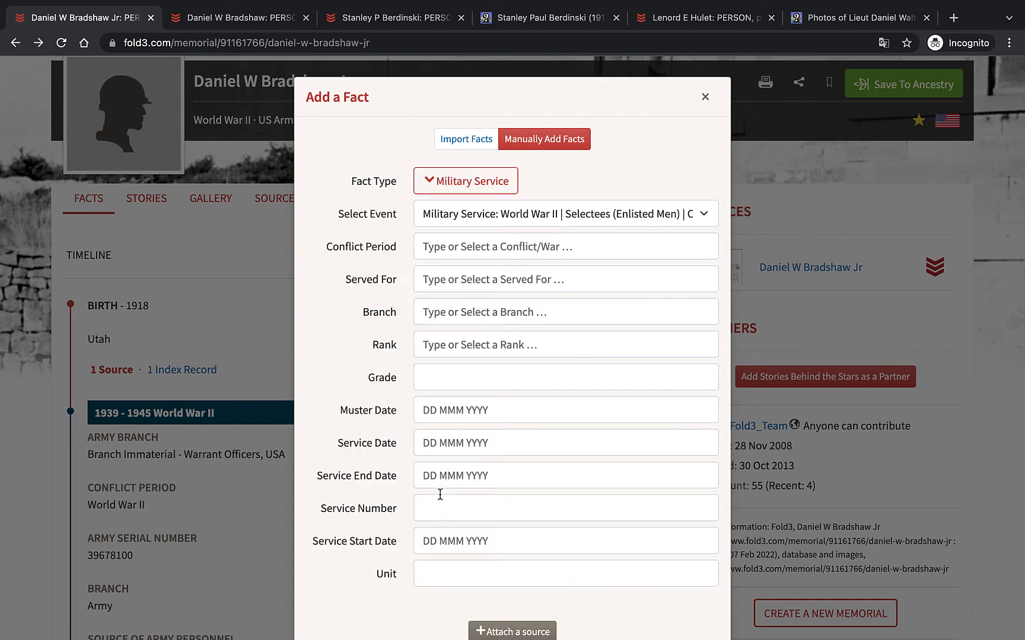
left_click(442, 315)
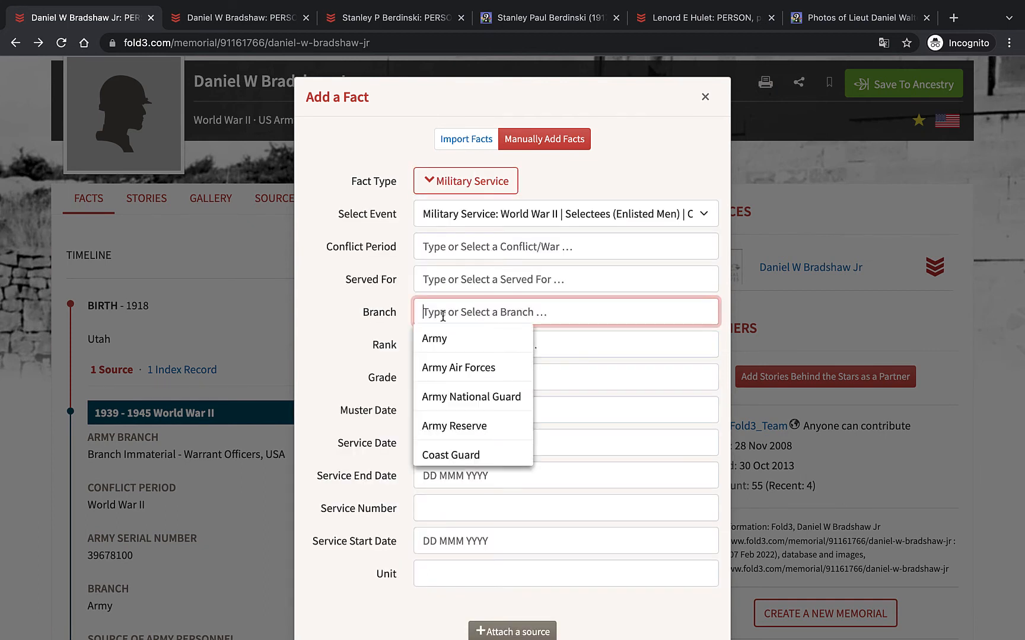
left_click(434, 342)
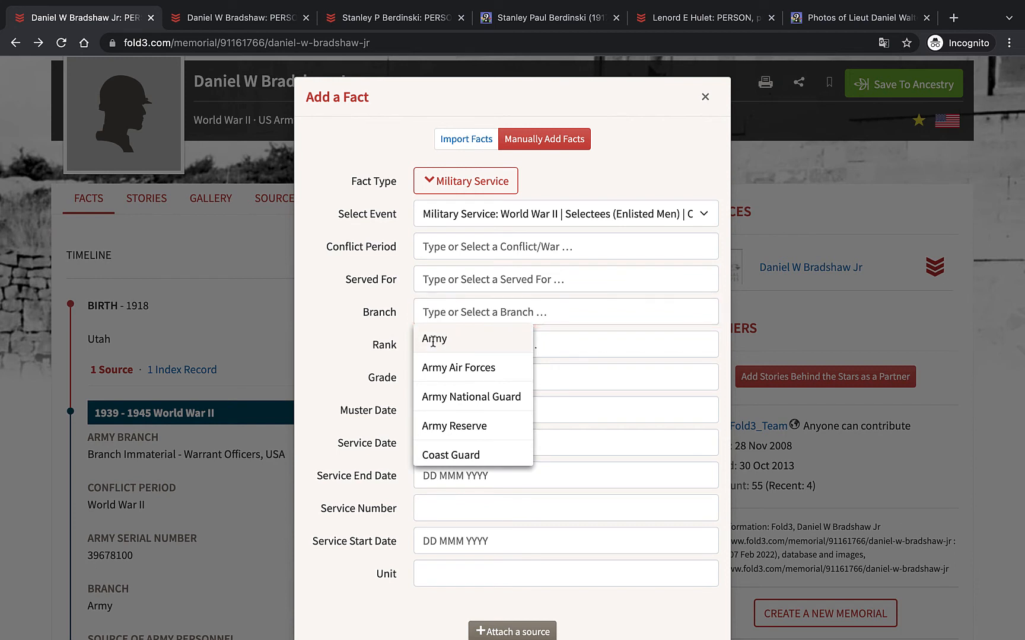
left_click(441, 248)
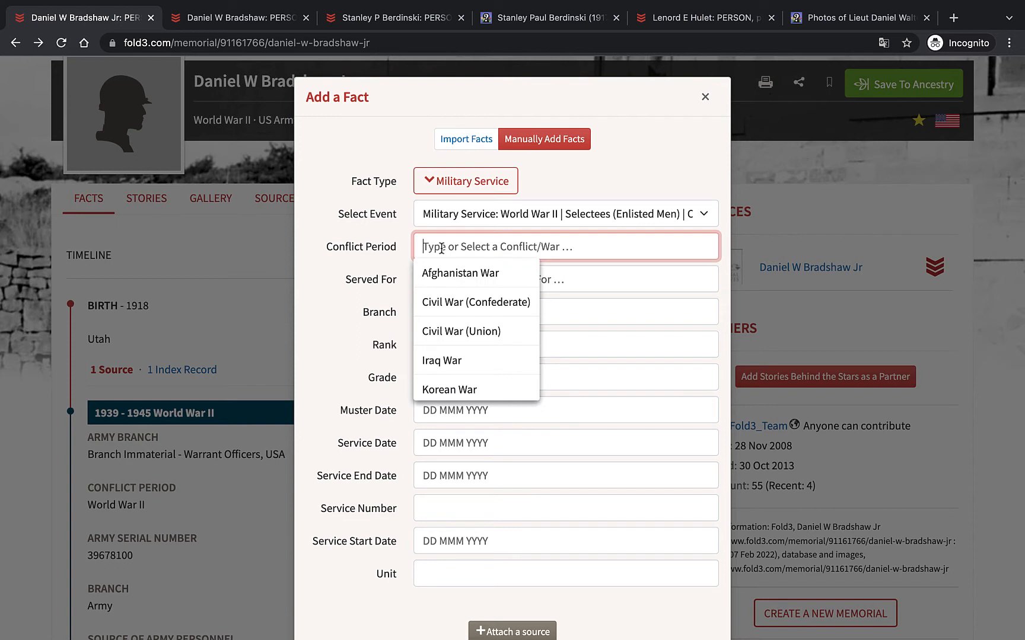
scroll(457, 292, "down", 5)
scroll(457, 292, "down", 2)
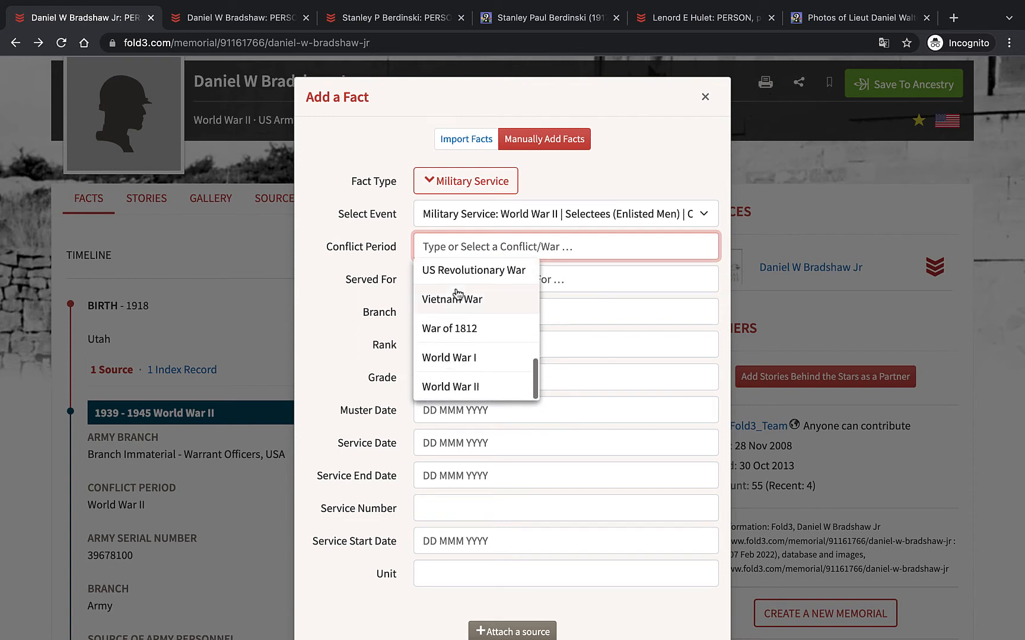
left_click(449, 386)
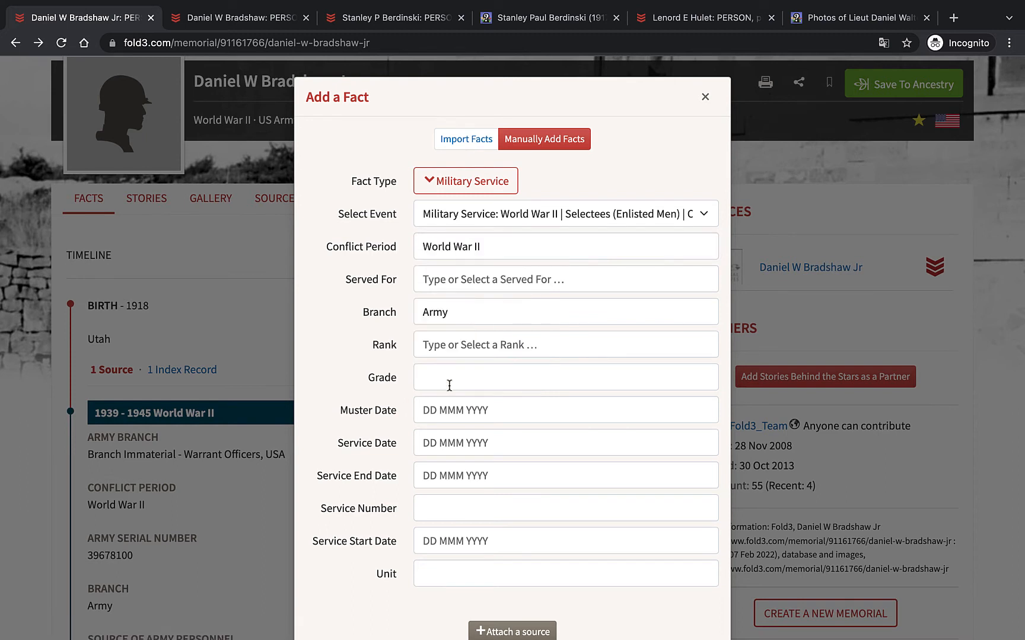
Step: Set the rank of the military service fact to First Lieutenant
left_click(437, 348)
scroll(446, 420, "down", 6)
scroll(446, 420, "down", 5)
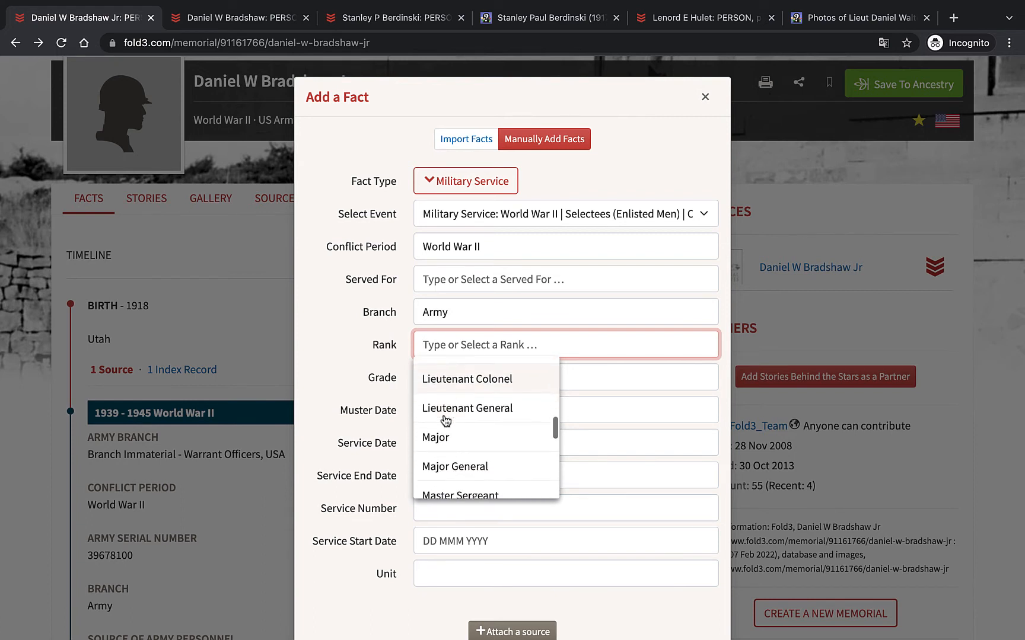
scroll(446, 420, "down", 4)
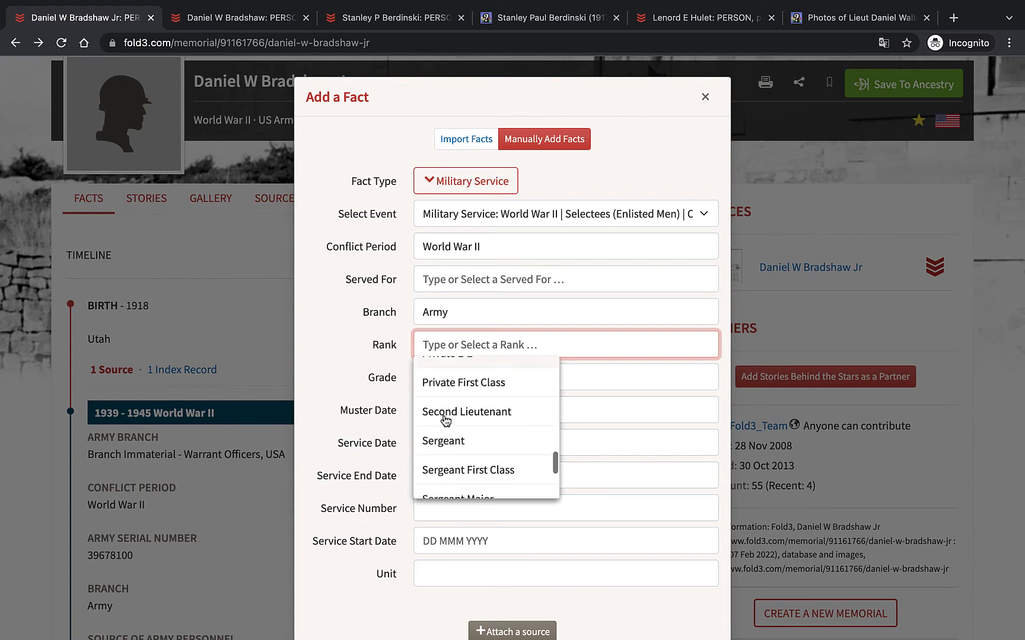
scroll(446, 420, "up", 3)
scroll(446, 420, "up", 6)
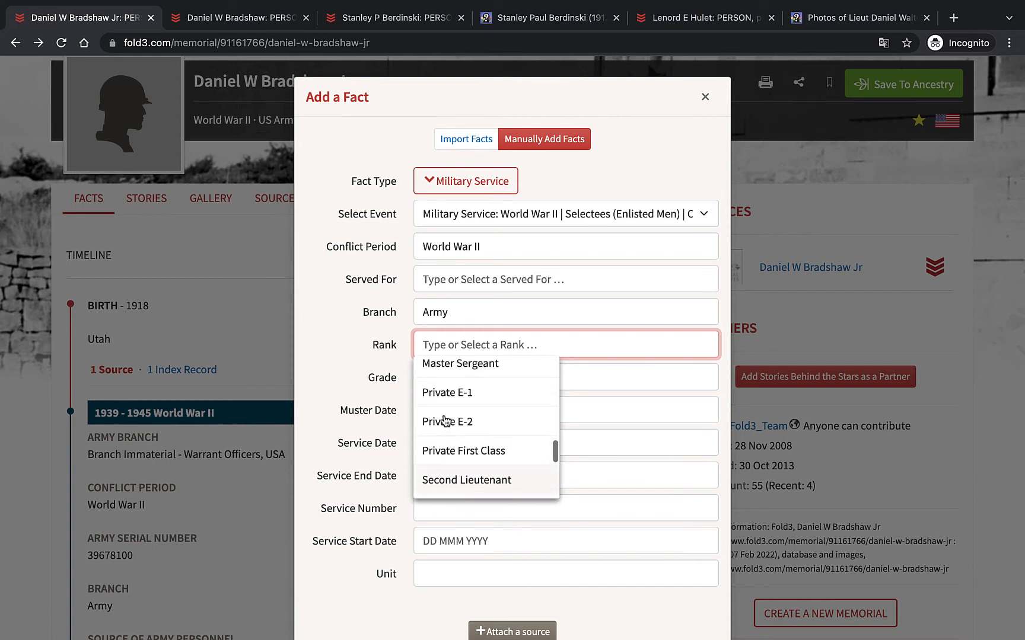
scroll(446, 420, "up", 3)
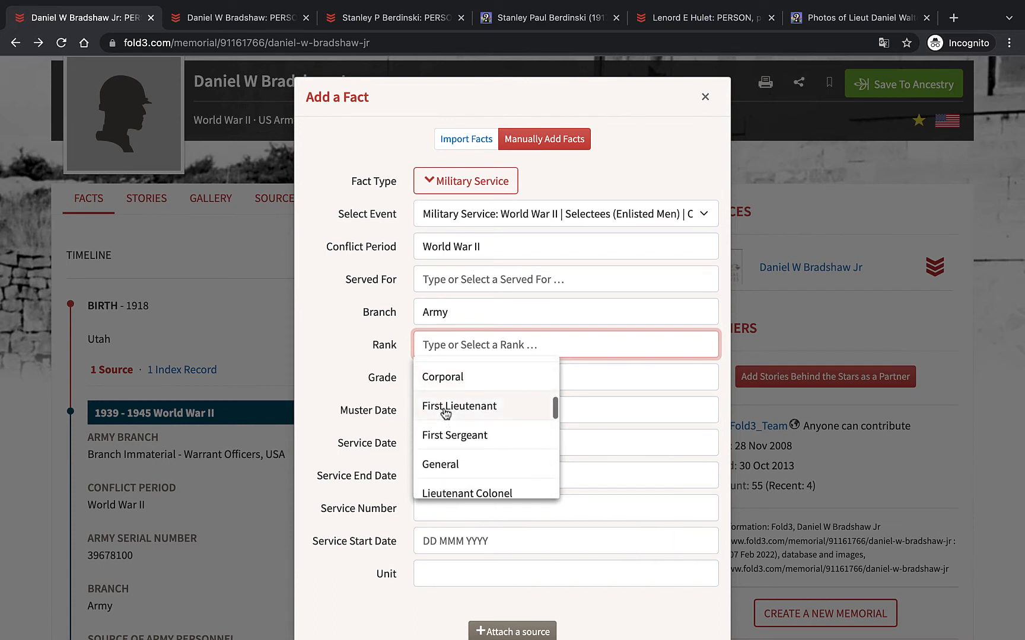
left_click(446, 418)
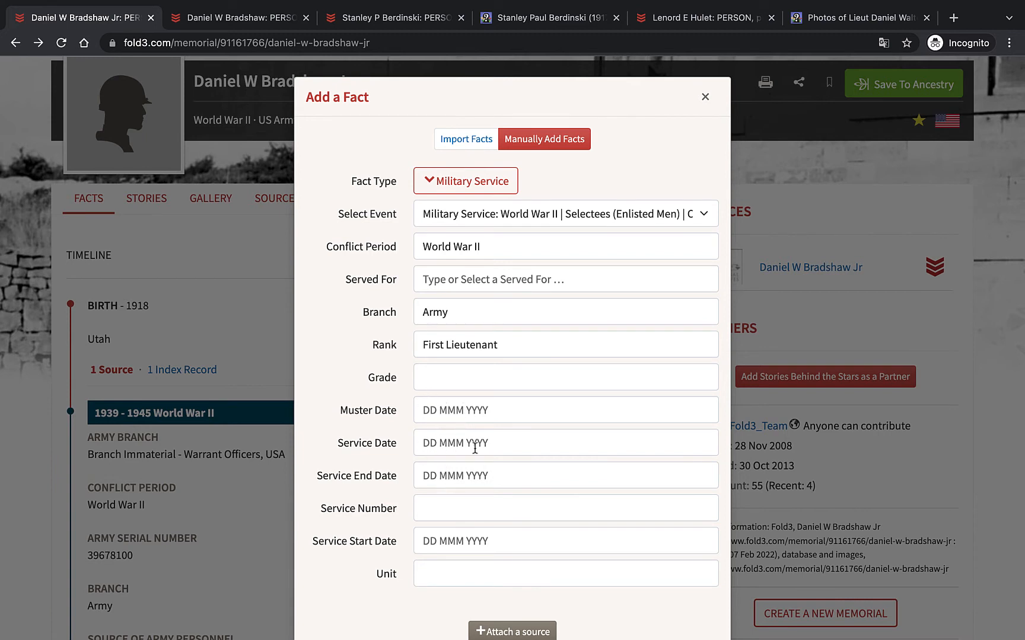
Step: Copy the soldier's service number from the story on the completed duplicate memorial and paste it as the fact's service number
left_click(444, 510)
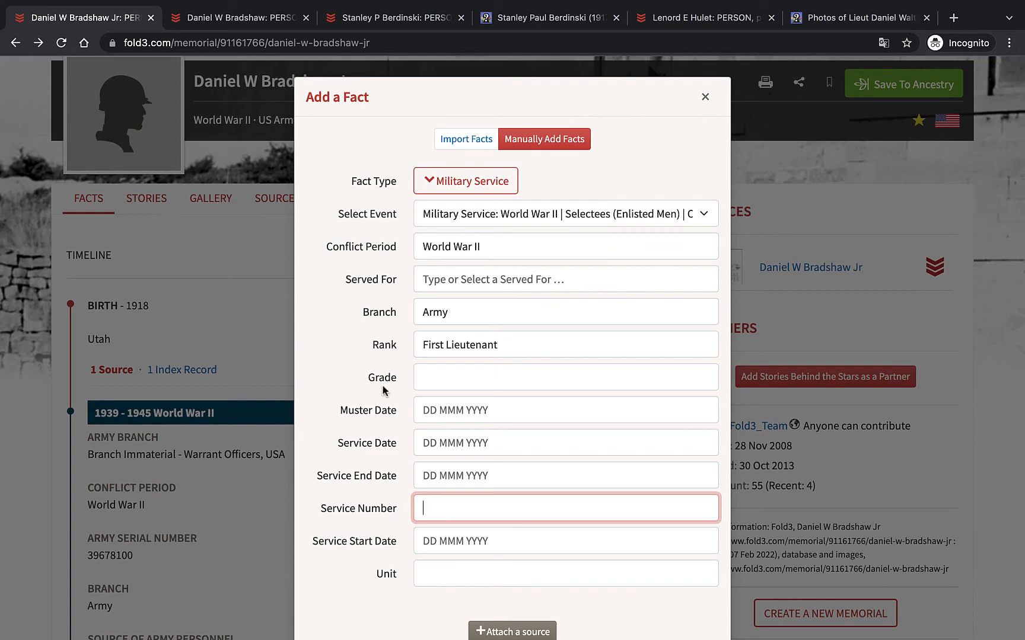
left_click(248, 19)
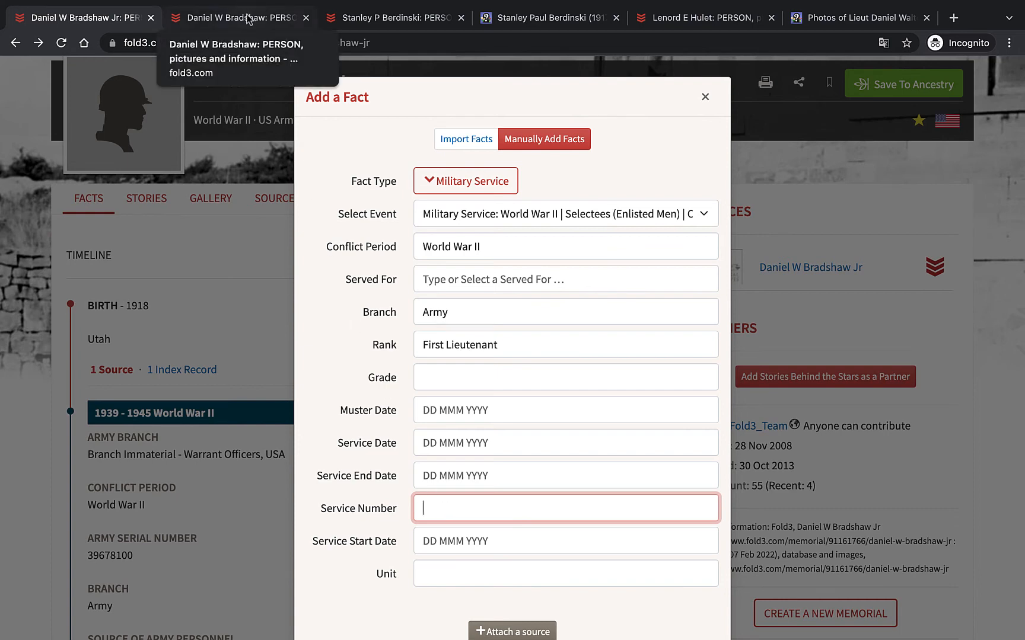
scroll(404, 336, "down", 3)
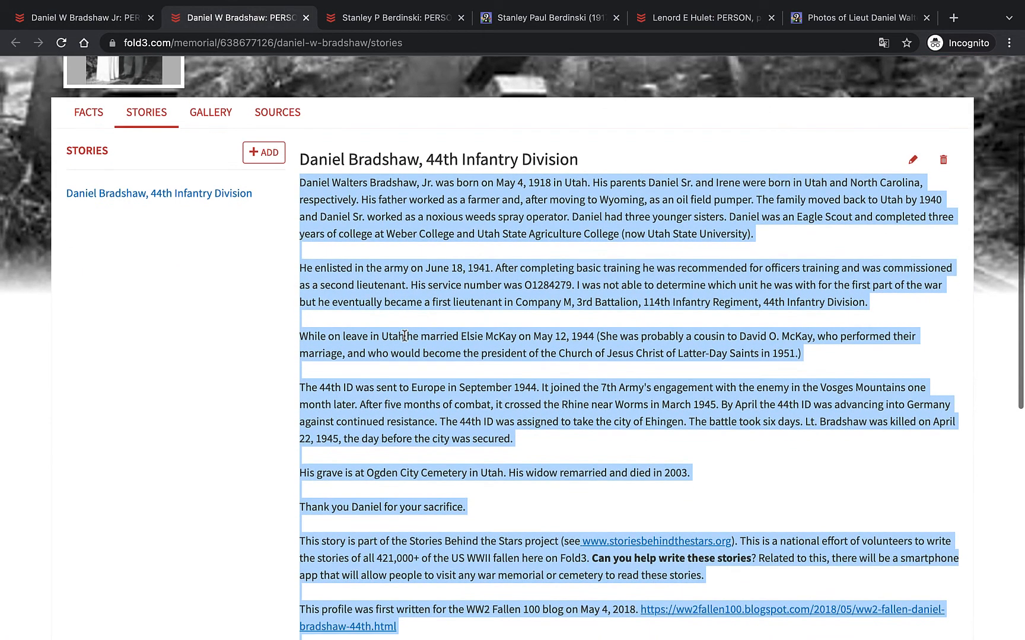
left_click(467, 399)
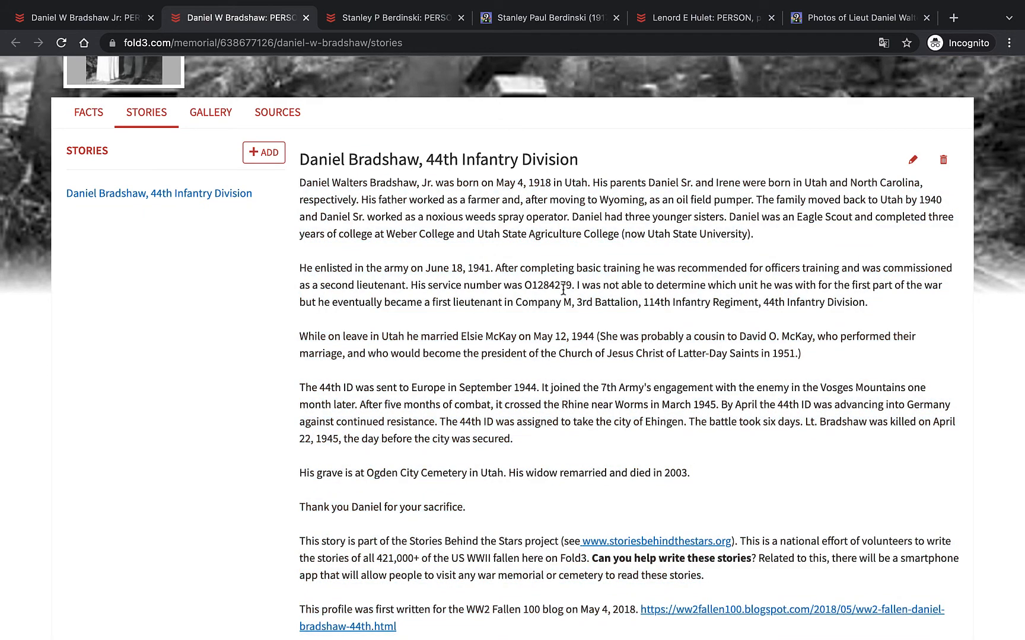
left_click_drag(571, 286, 525, 288)
key("super+c")
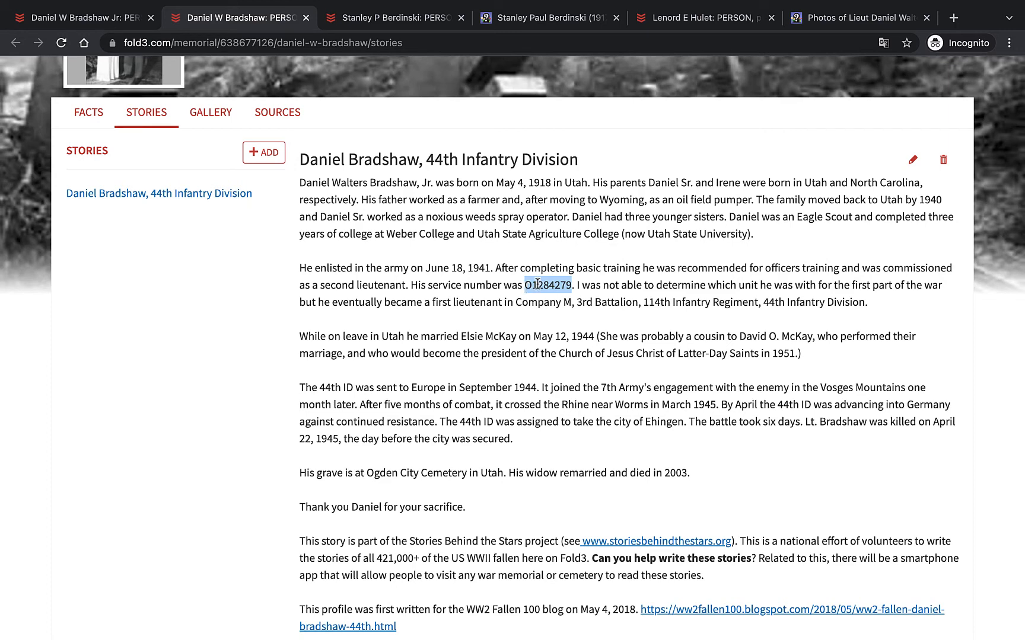
left_click(69, 20)
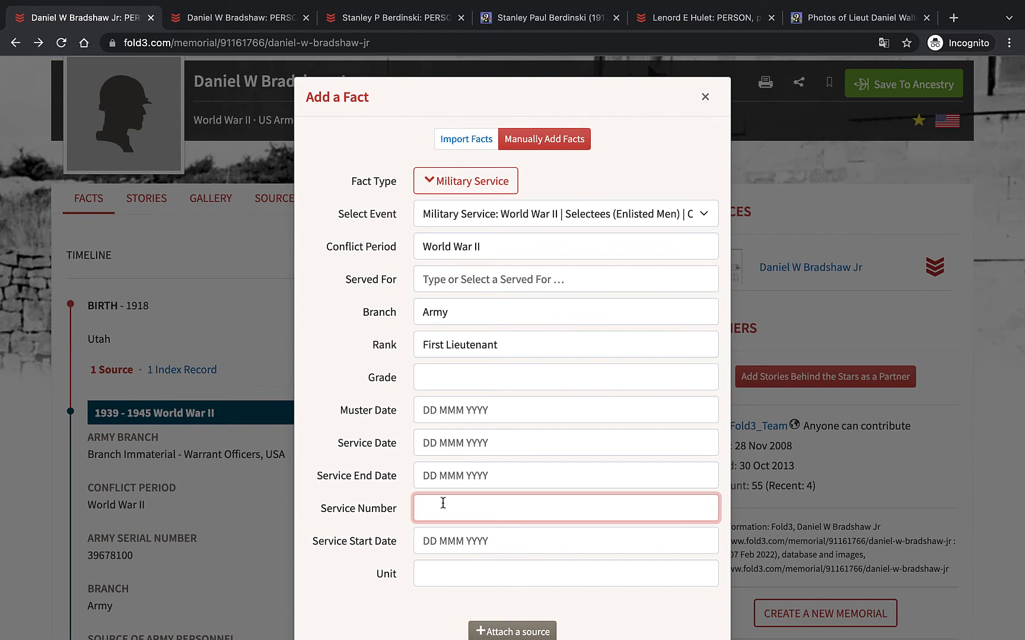
key("super+v")
Step: Copy "Company M, 3rd Battalion, 114th Infantry Regiment, 44th Infantry Division" from the duplicate memorial's story and paste it as the fact's unit
left_click(442, 576)
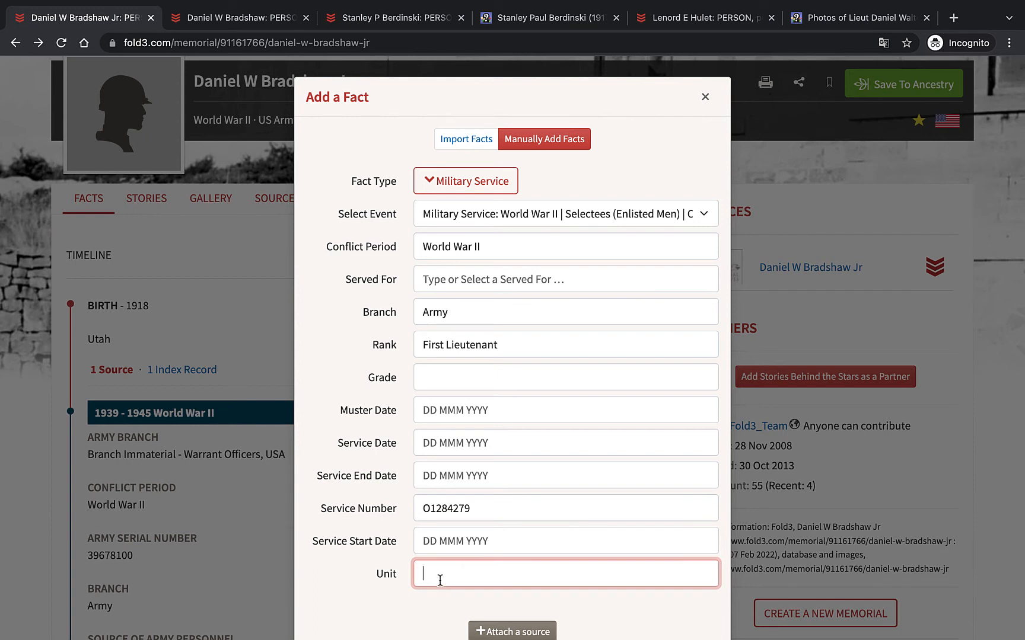
key("ctrl+Tab")
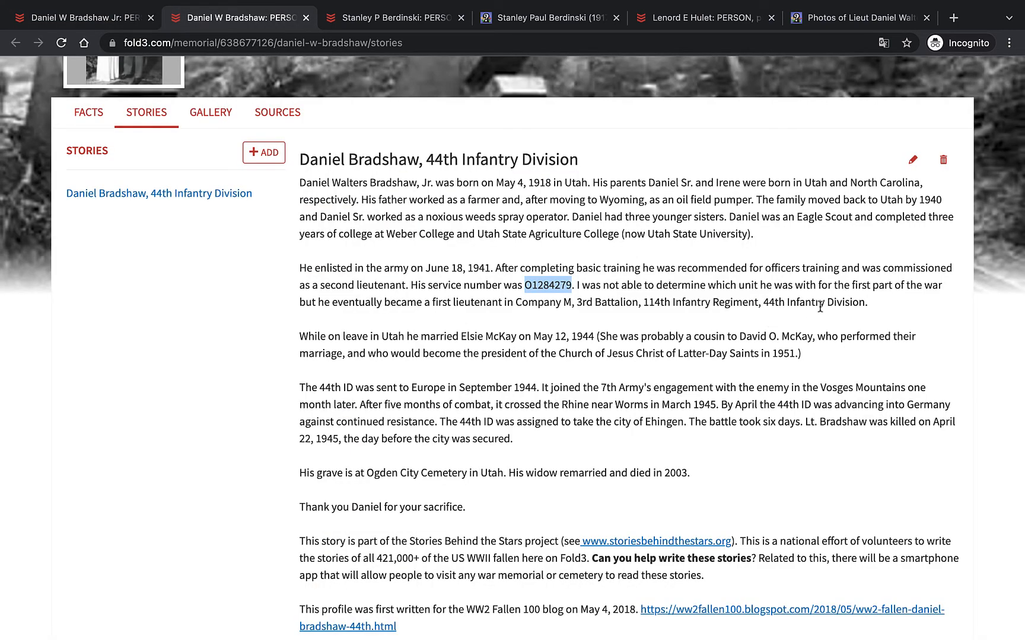
left_click(863, 303)
left_click_drag(863, 302, 515, 299)
key("ctrl+c")
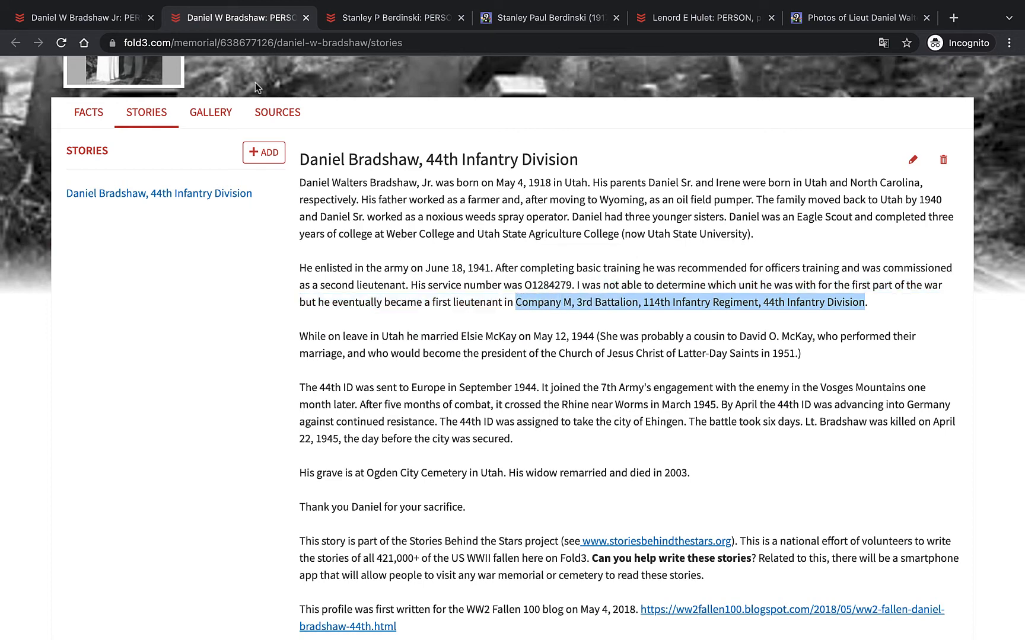
left_click(98, 19)
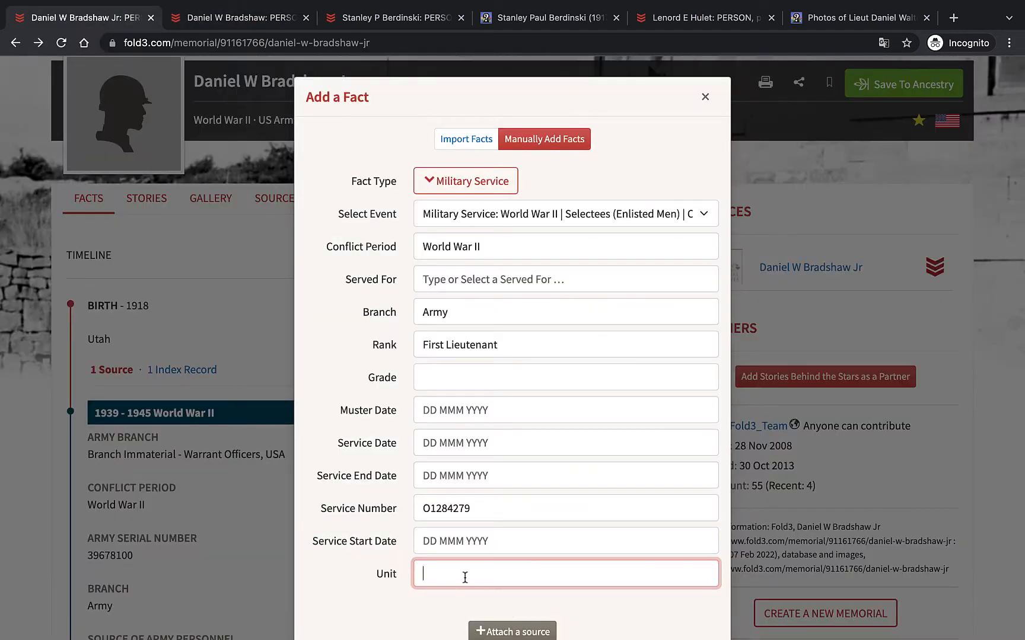
key("ctrl+v")
Step: Save the military service fact and close the fact form
scroll(464, 574, "down", 3)
left_click(662, 597)
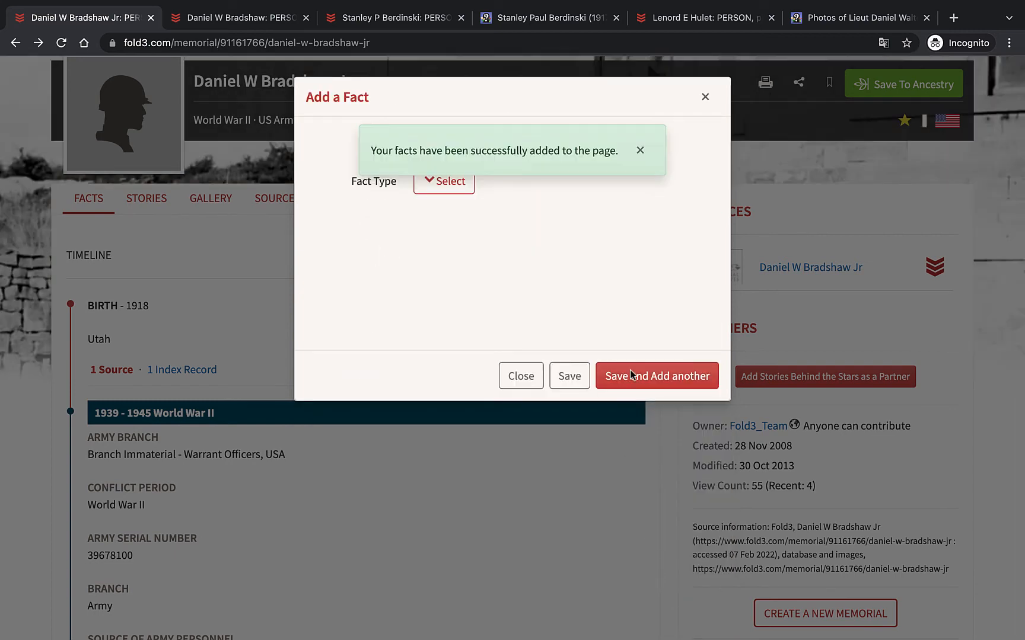
left_click(705, 97)
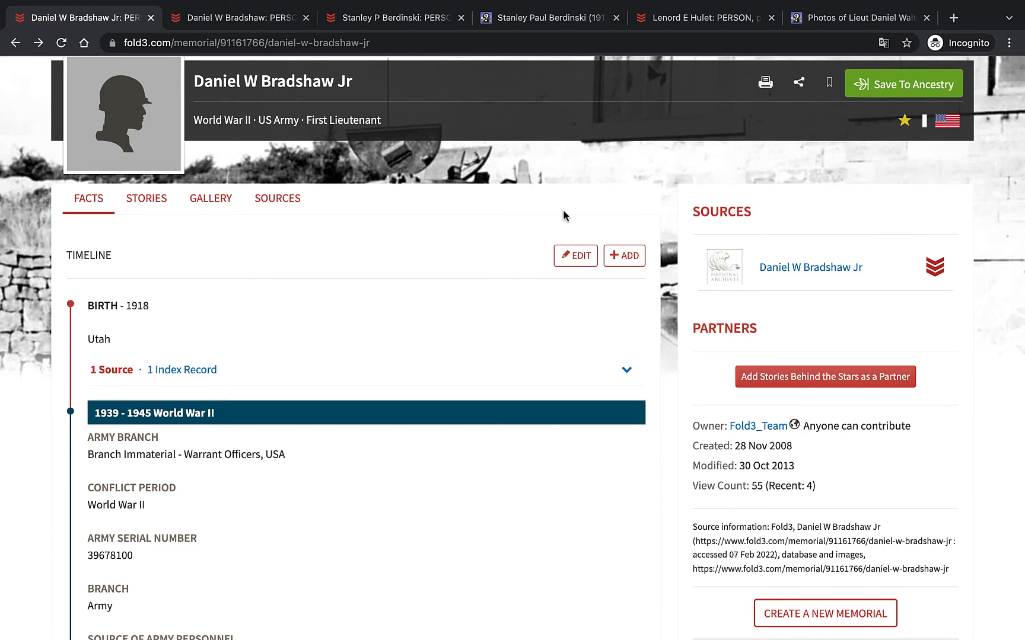
Step: Review the newly added service details in the memorial's timeline, along with its enlistment entry and other facts
scroll(385, 421, "down", 2)
scroll(385, 424, "down", 4)
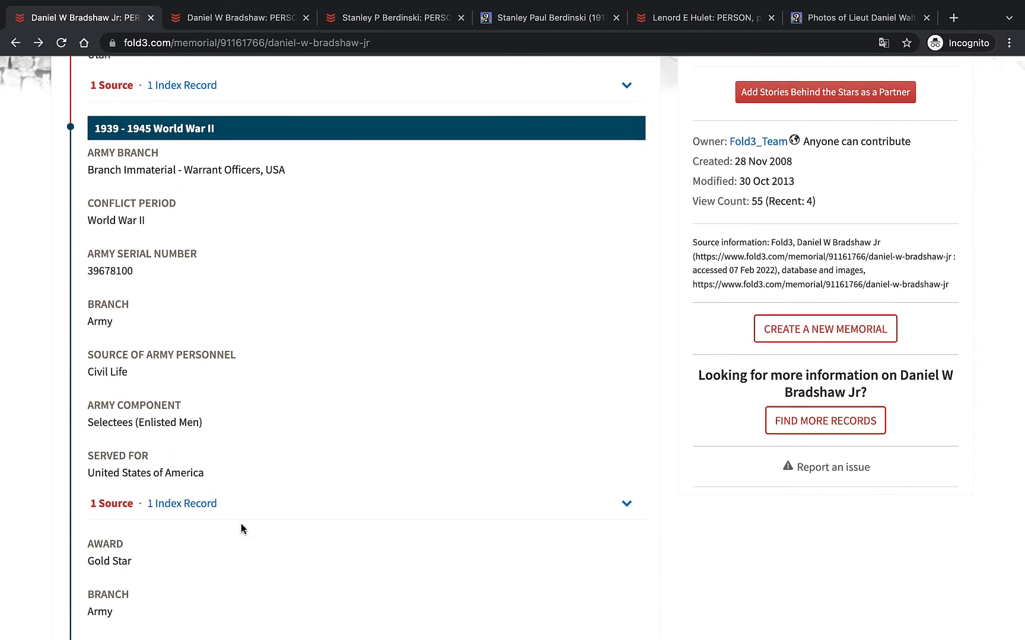
scroll(241, 528, "down", 4)
scroll(241, 528, "down", 8)
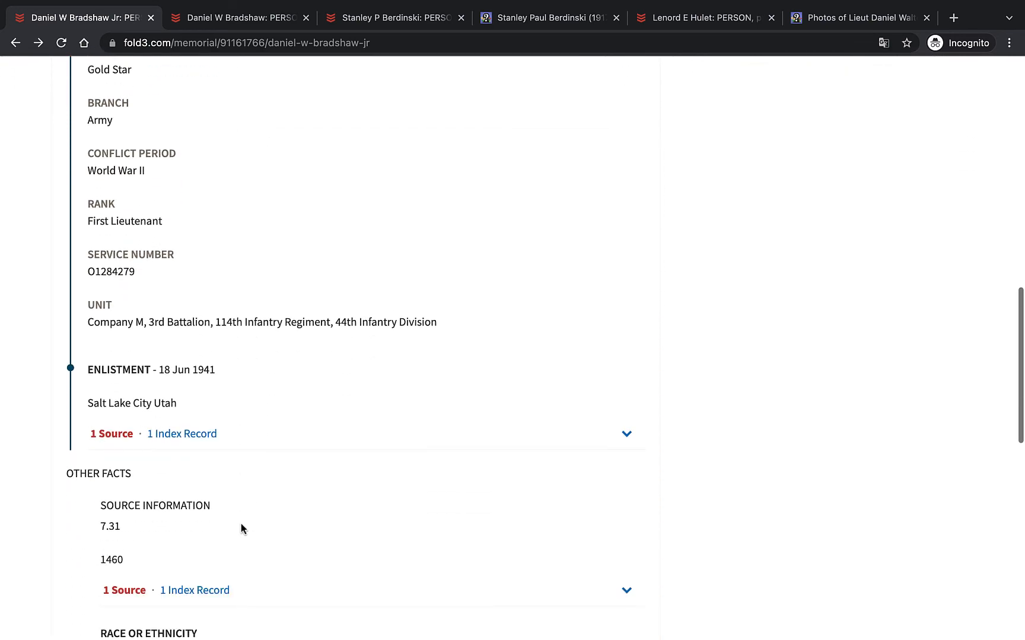
scroll(241, 527, "down", 2)
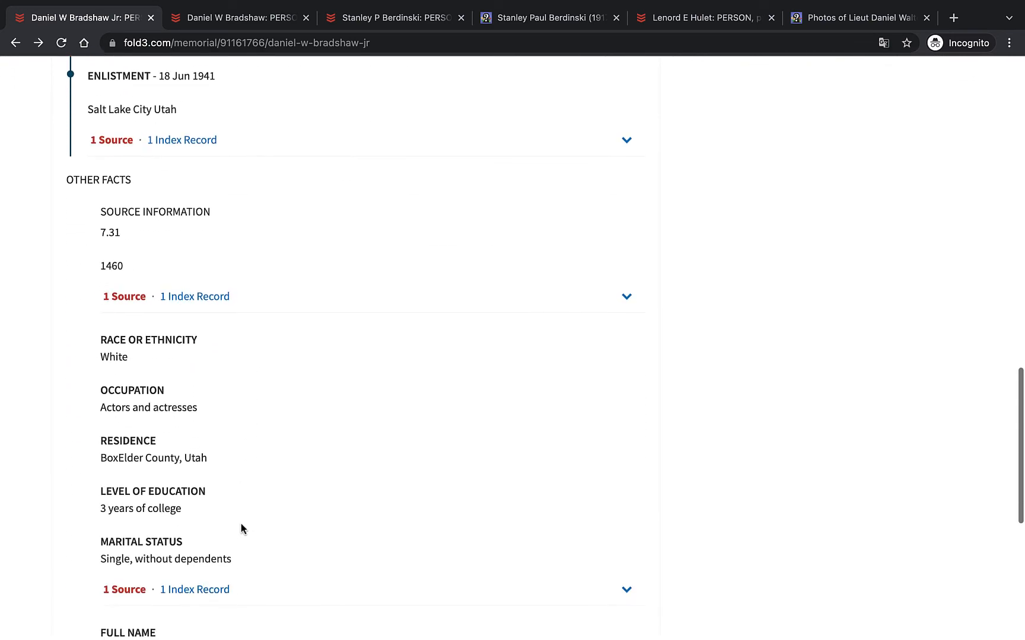
scroll(241, 528, "up", 12)
scroll(240, 524, "up", 6)
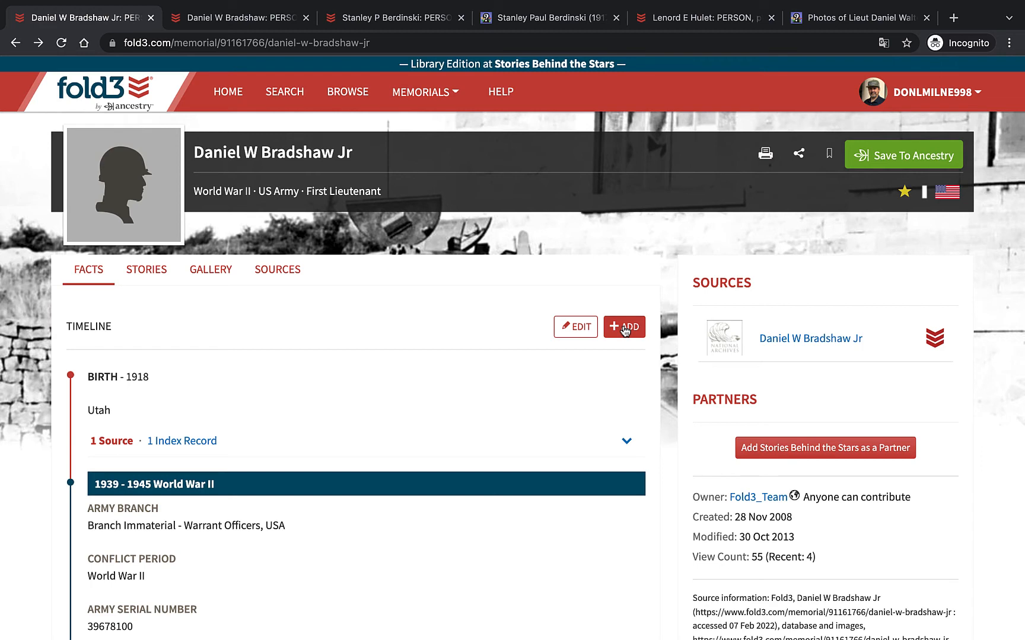
Step: Examine the fact types and their fields available for manual entry, and close the fact form without adding anything
left_click(625, 328)
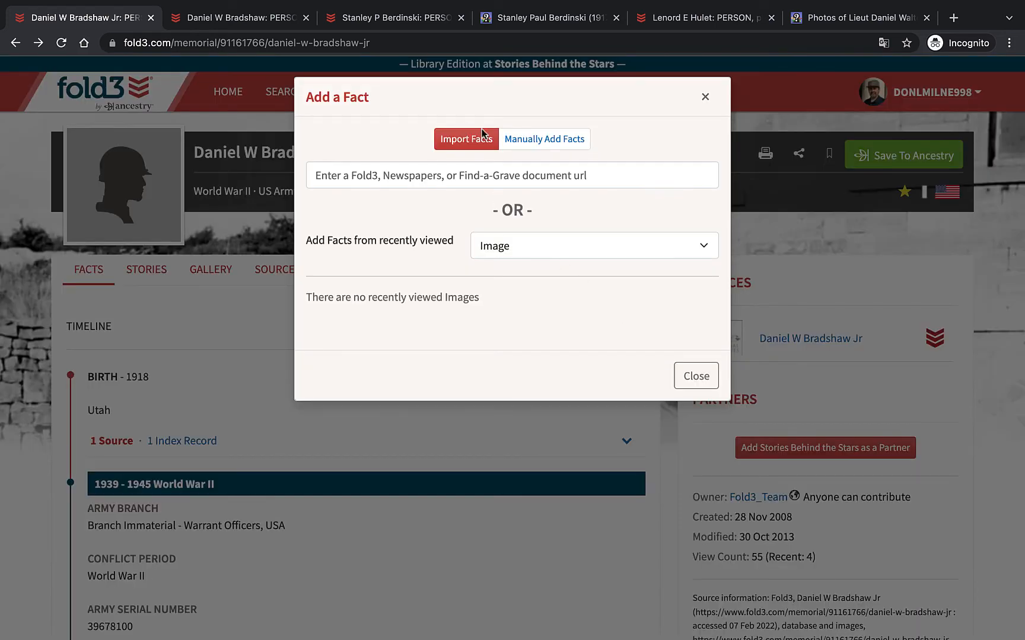
left_click(532, 142)
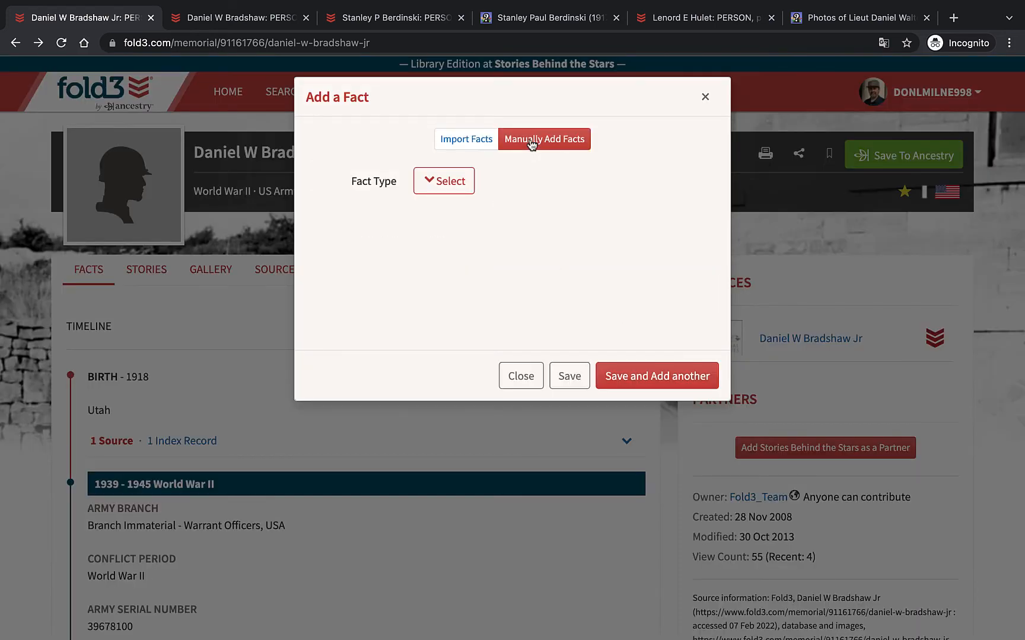
left_click(437, 183)
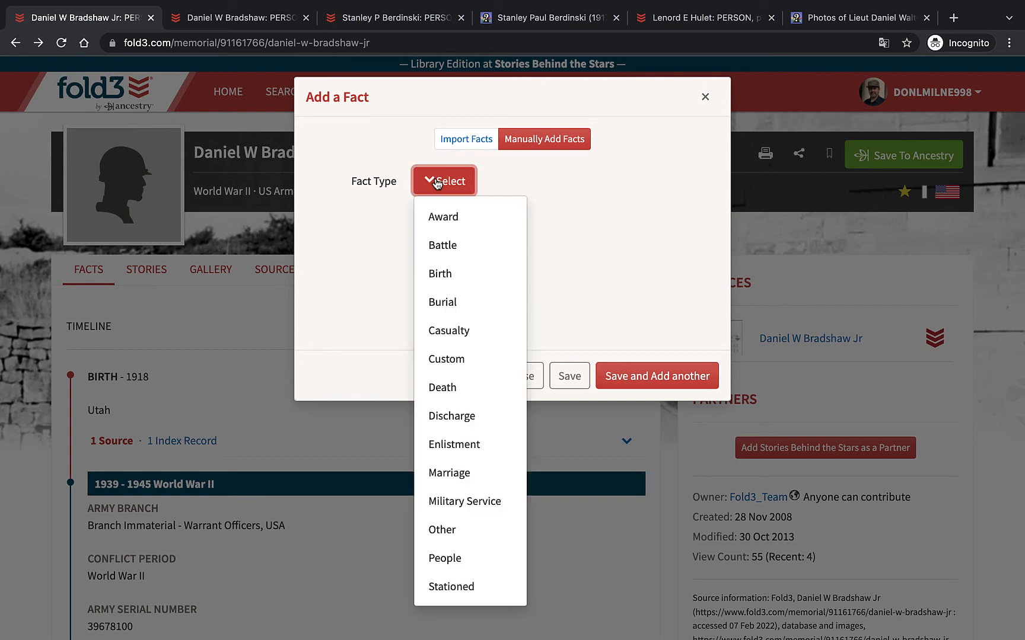
mouse_move(450, 247)
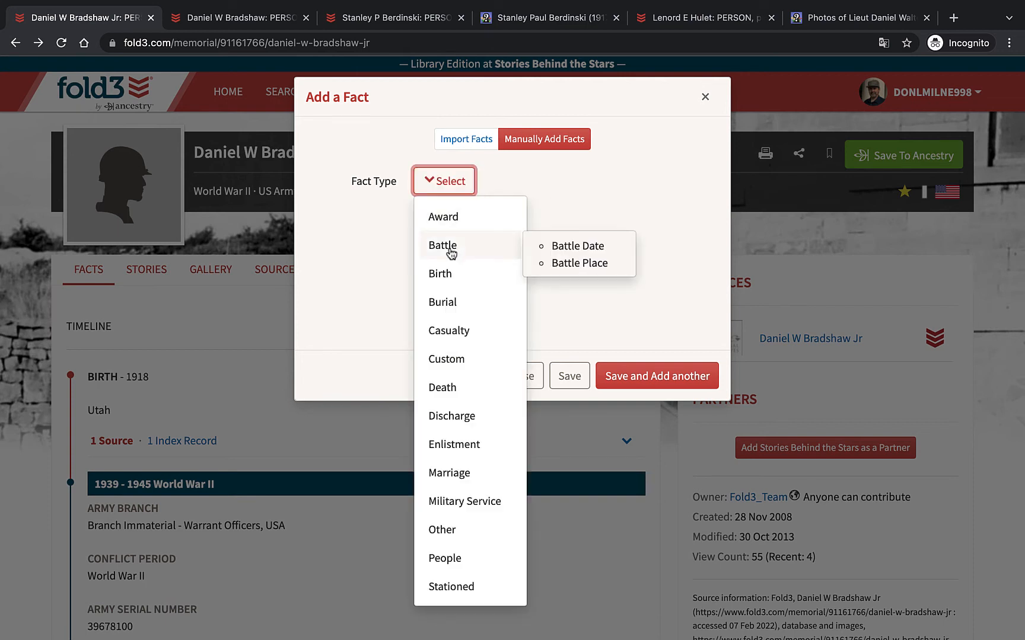
mouse_move(446, 333)
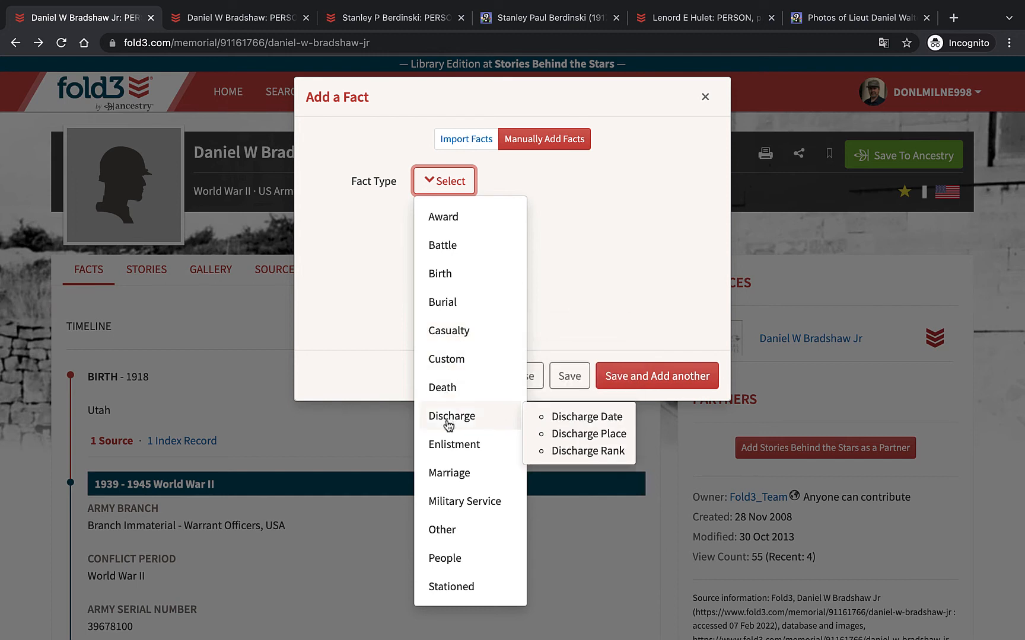
mouse_move(451, 456)
mouse_move(447, 485)
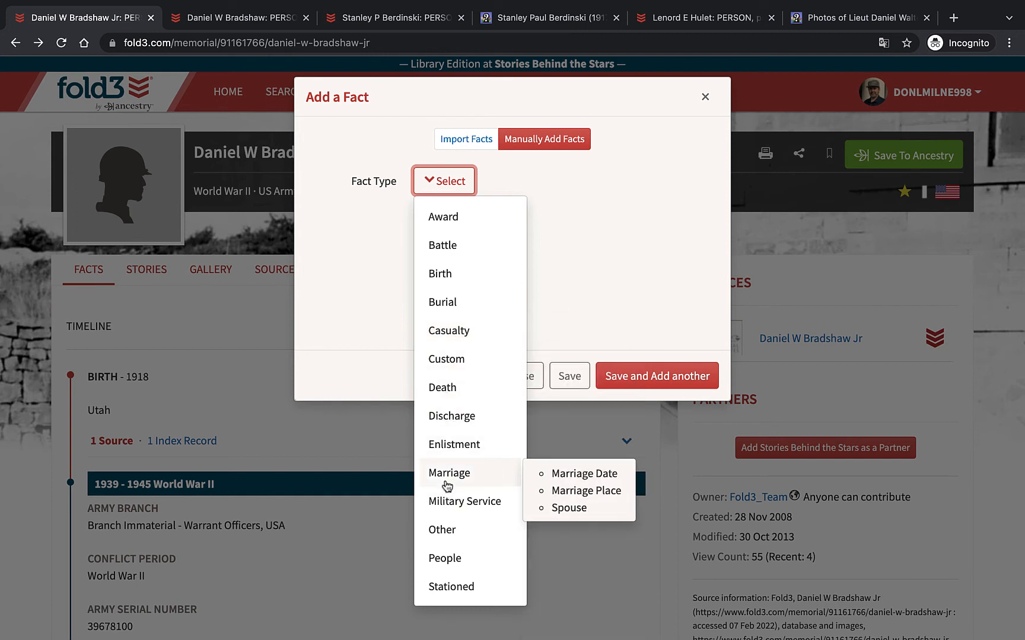
mouse_move(444, 513)
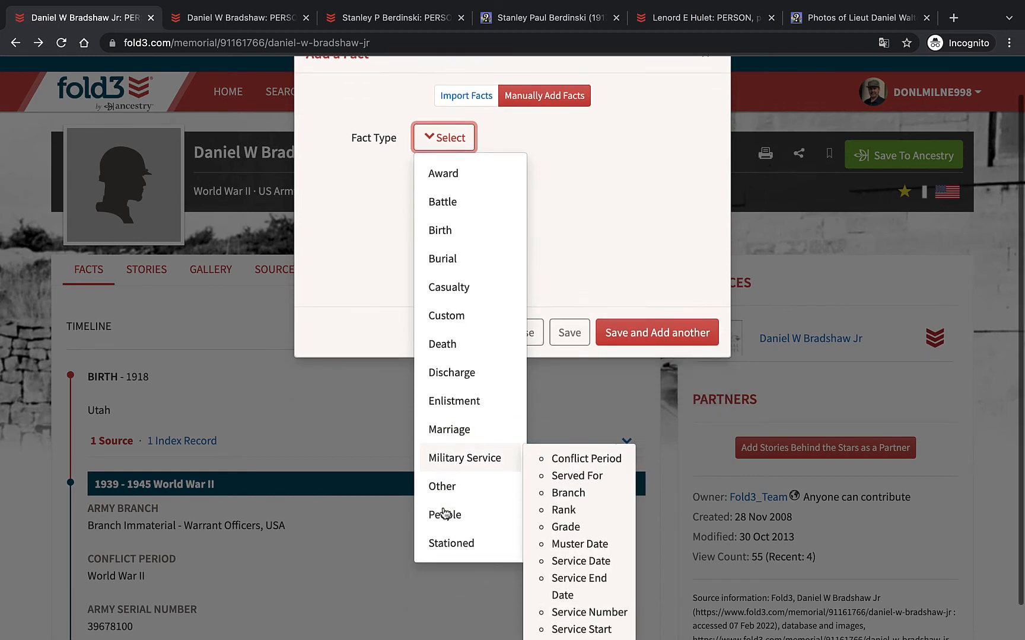
left_click(346, 267)
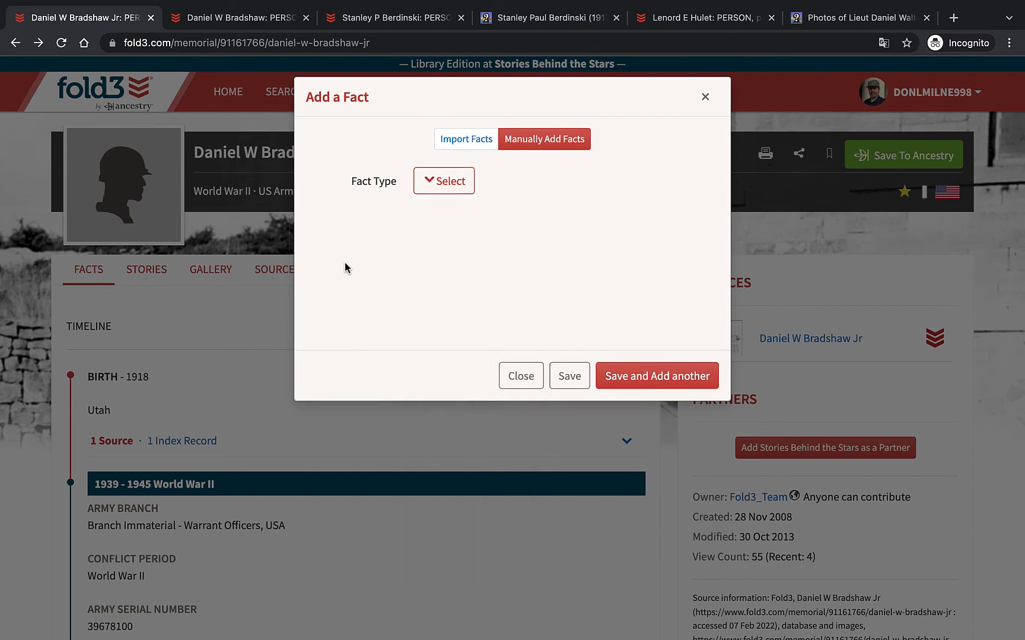
left_click(706, 99)
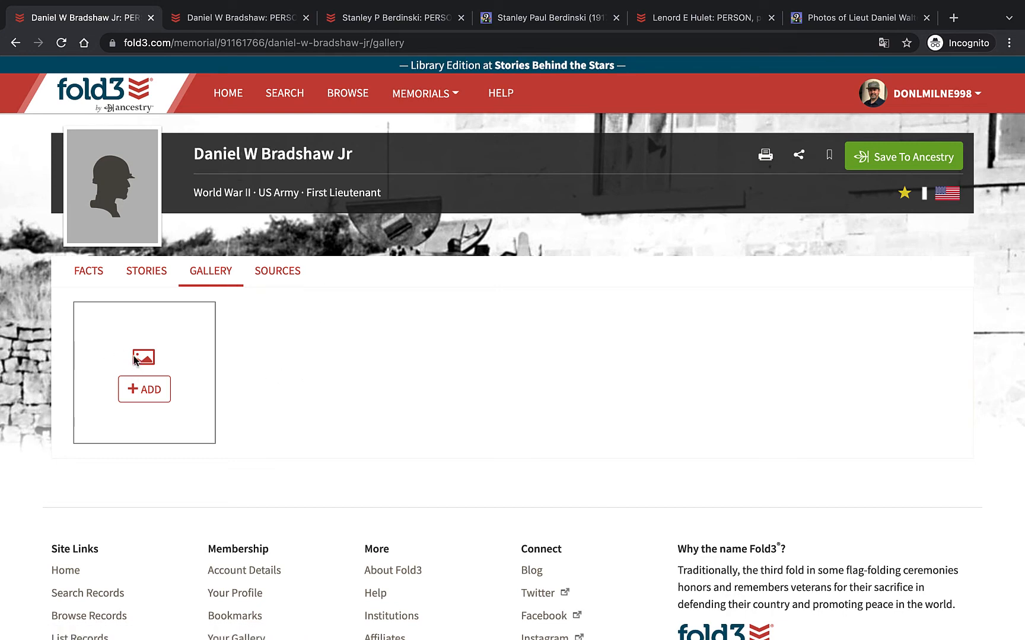
Step: Choose the soldier's portrait screenshot from the Documents folder as the upload for a new gallery image
left_click(144, 398)
left_click(333, 186)
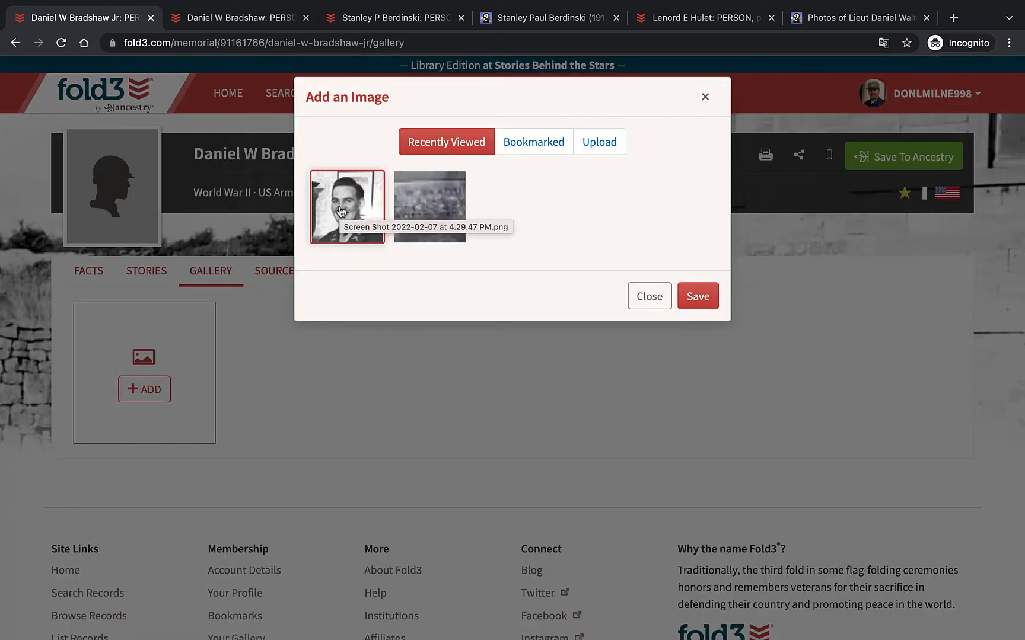
left_click(597, 145)
left_click(485, 292)
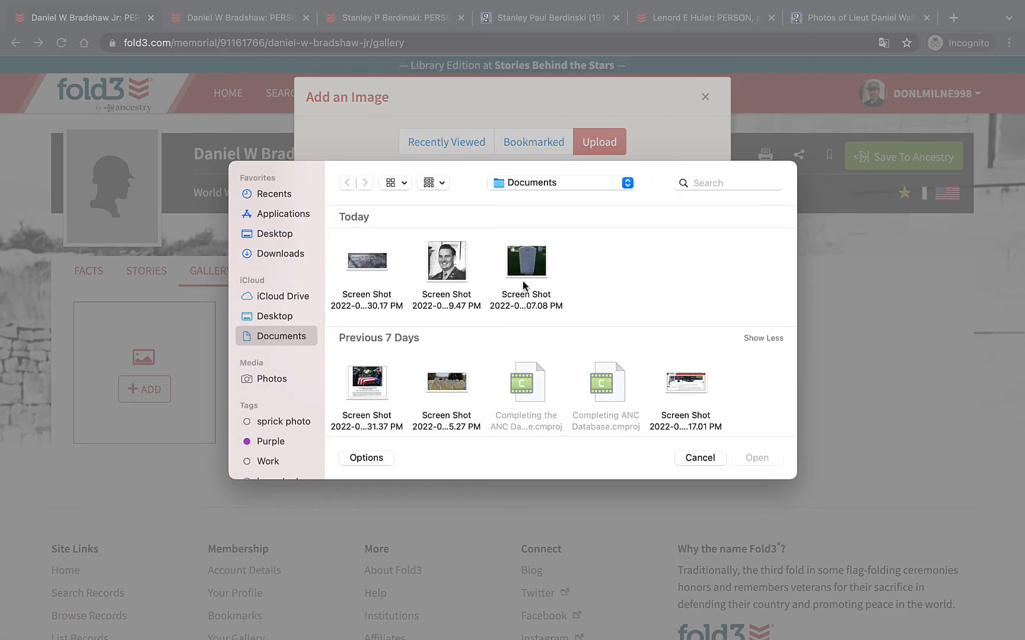
left_click(454, 267)
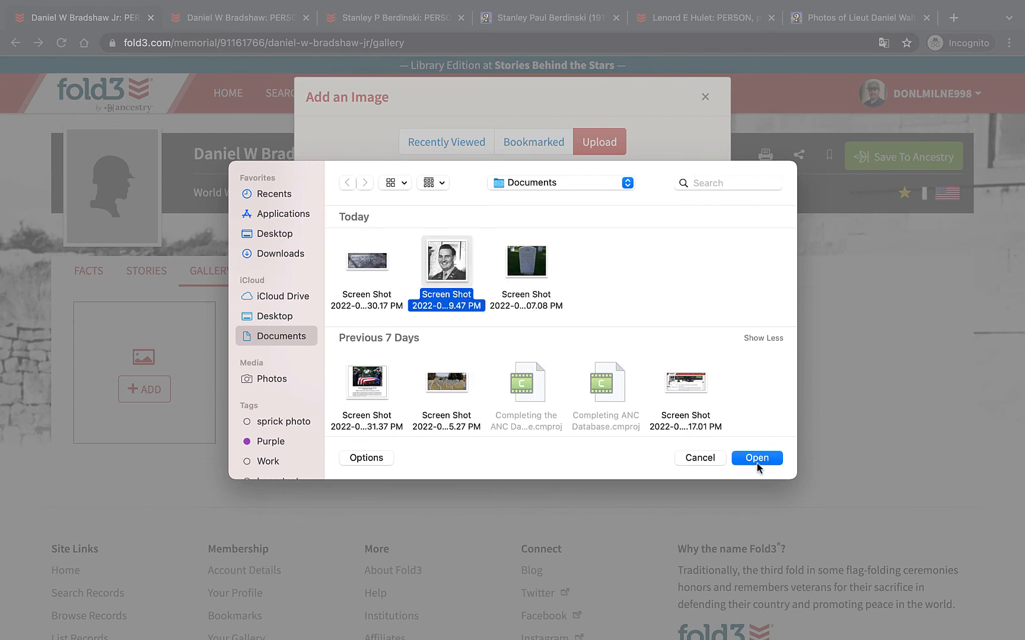
left_click(752, 457)
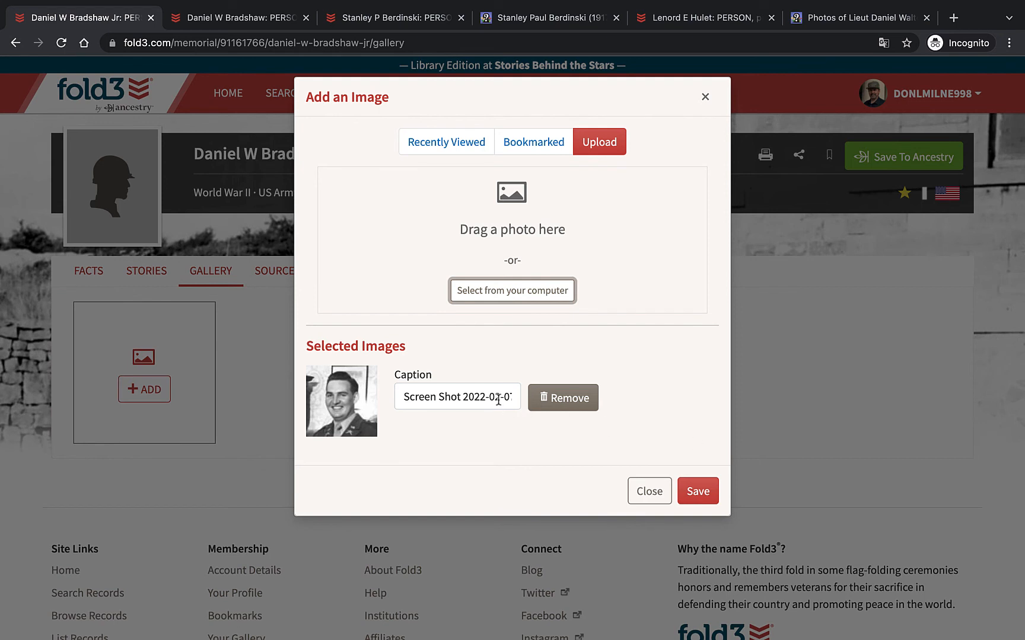
Step: Replace the portrait's caption with the copied Find a Grave photo page URL and save the image to the gallery
triple_click(451, 399)
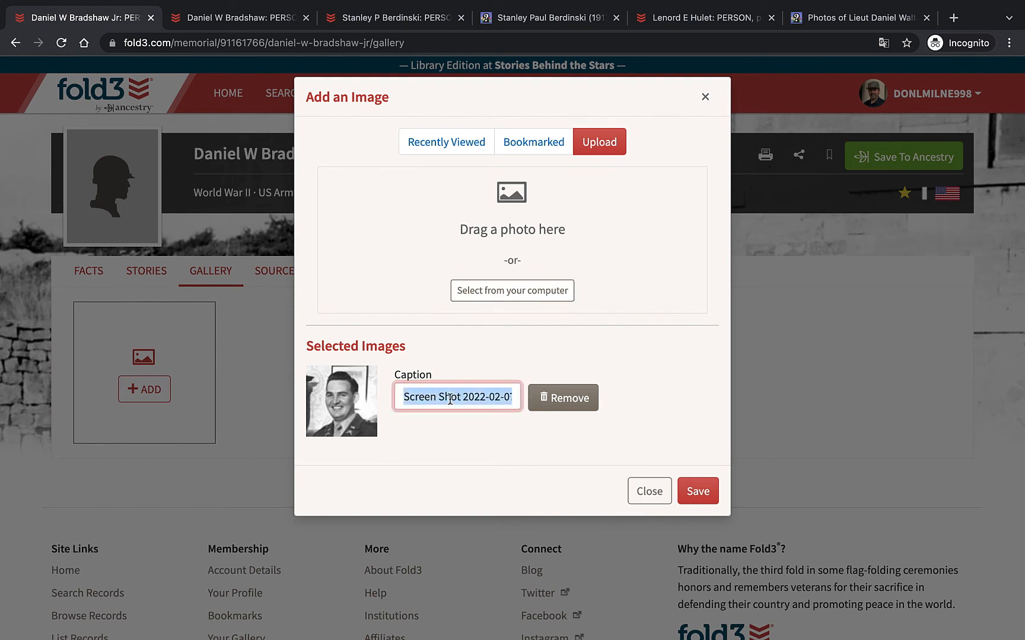
key("super+v")
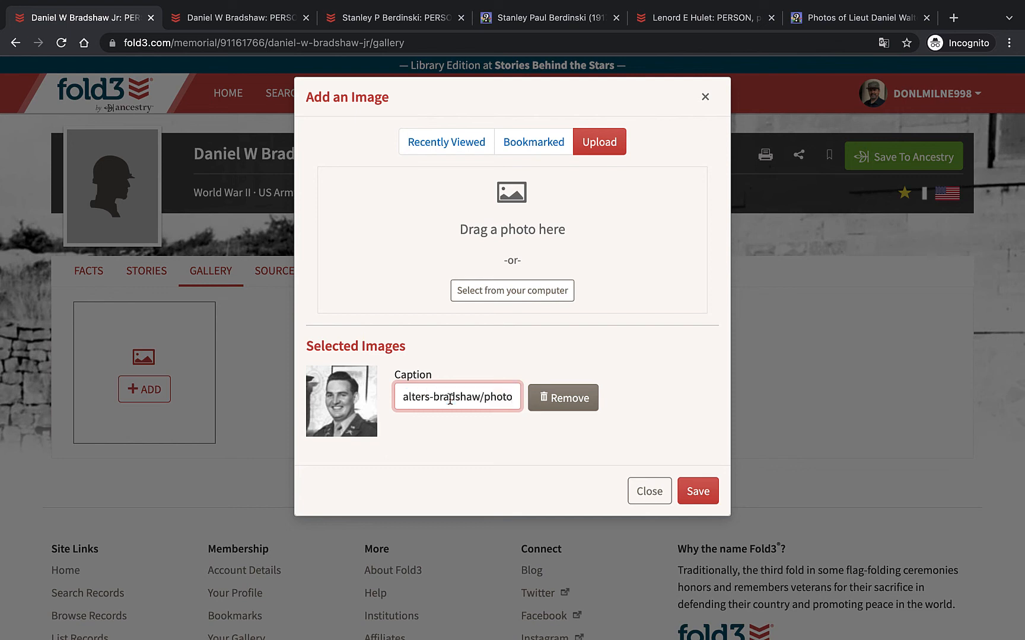
key("Left")
key("Left")
key("Left")
key("Left")
key("Left")
key("Left")
key("Left")
key("Left")
key("Left")
key("Left")
key("Left")
key("Left")
key("Left")
key("Left")
key("Left")
key("Left")
key("Left")
key("Left")
key("Left")
key("Left")
key("Left")
key("Left")
key("Left")
key("Left")
key("Left")
key("Left")
key("Left")
key("Left")
key("Left")
key("Left")
key("Left")
key("Left")
key("Left")
key("Left")
key("Left")
key("Left")
key("Left")
key("Left")
key("Left")
key("Left")
key("Left")
key("Left")
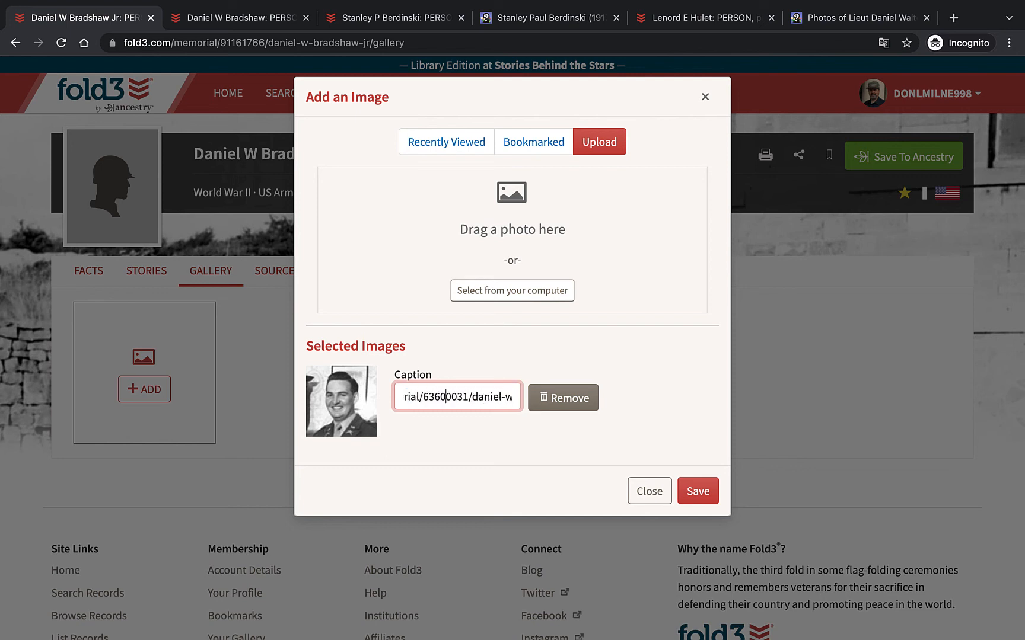
key("Left")
key("Left")
key("Left")
key("Left")
key("Left")
key("Left")
key("Left")
key("Left")
key("Left")
key("Left")
key("Left")
key("Left")
key("Left")
key("Left")
key("Left")
key("Left")
key("Left")
key("Left")
key("Left")
key("Left")
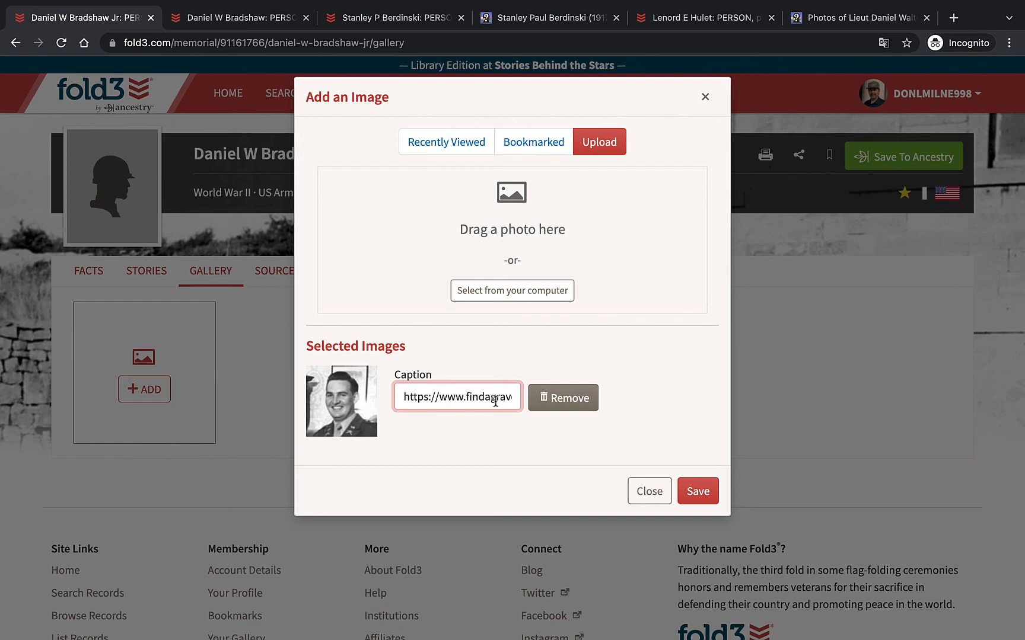
left_click(699, 500)
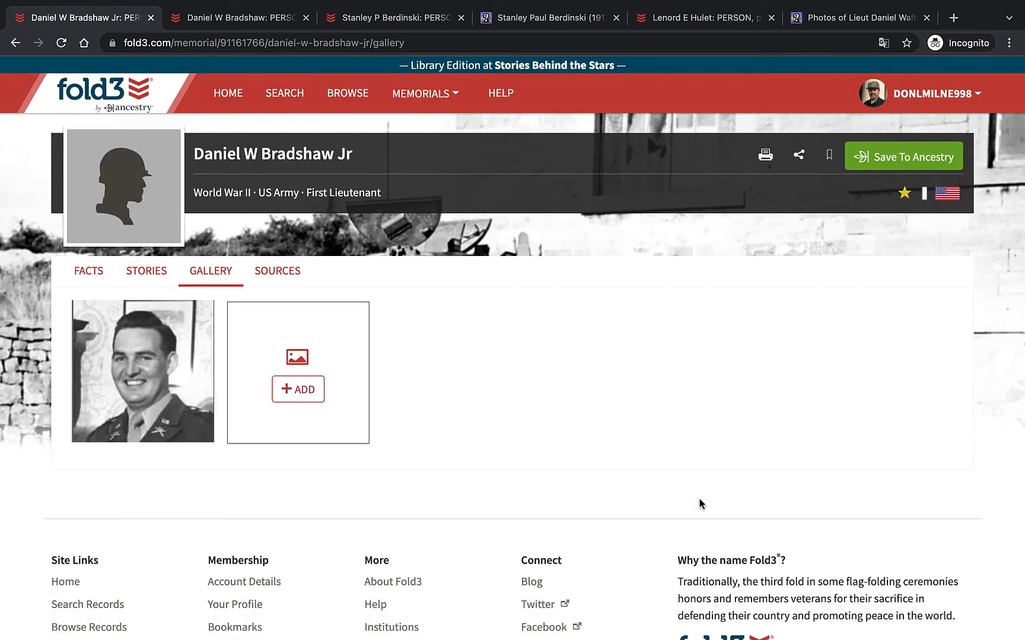
Step: Add the recently viewed gravestone image to the gallery, captioned with the same Find a Grave photo page URL
left_click(298, 396)
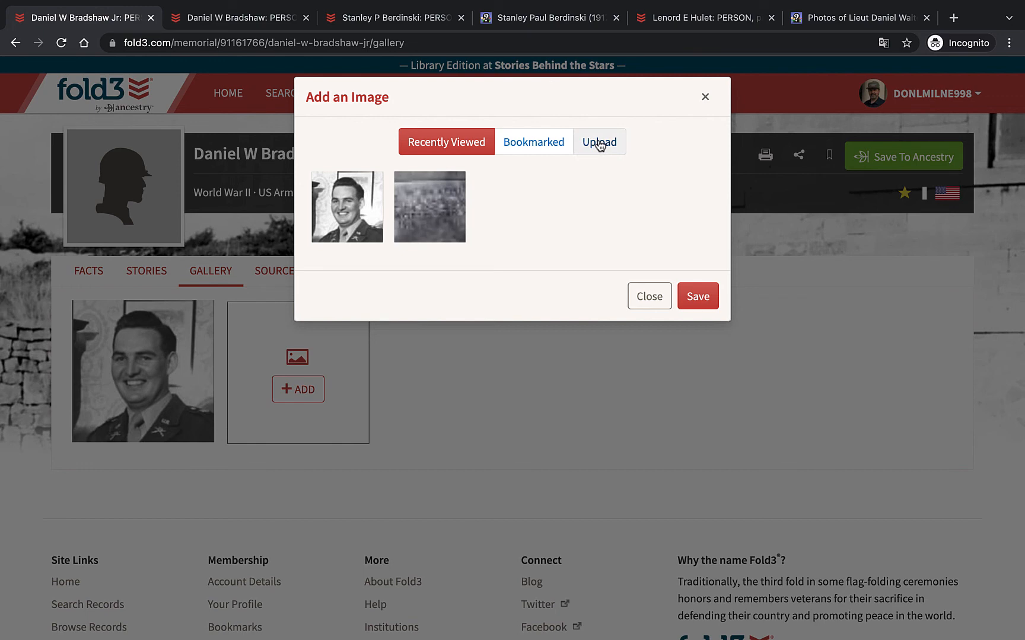
left_click(431, 231)
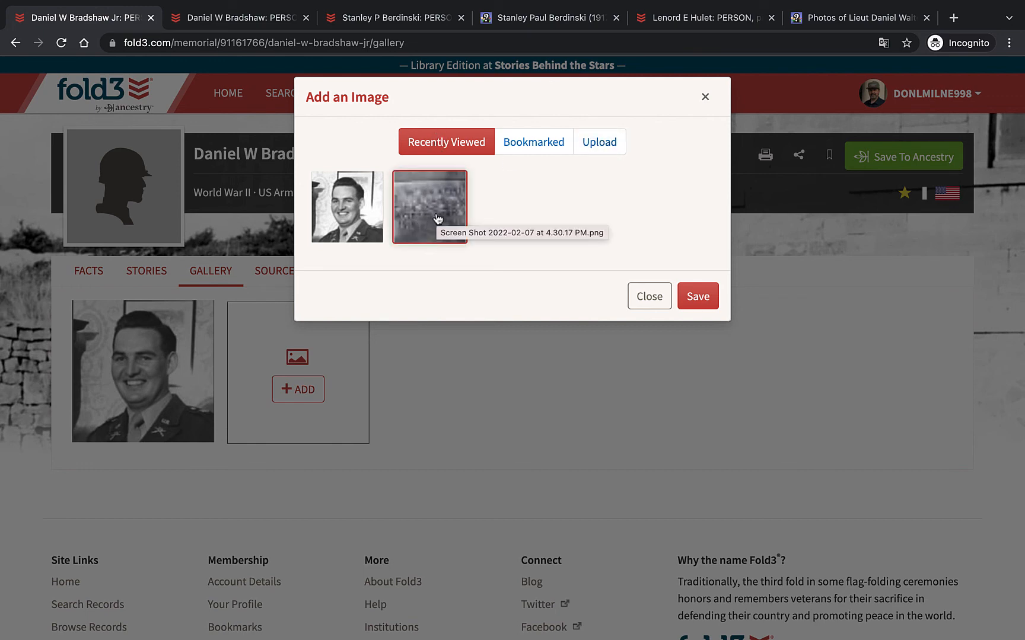
left_click(437, 219)
left_click(452, 331)
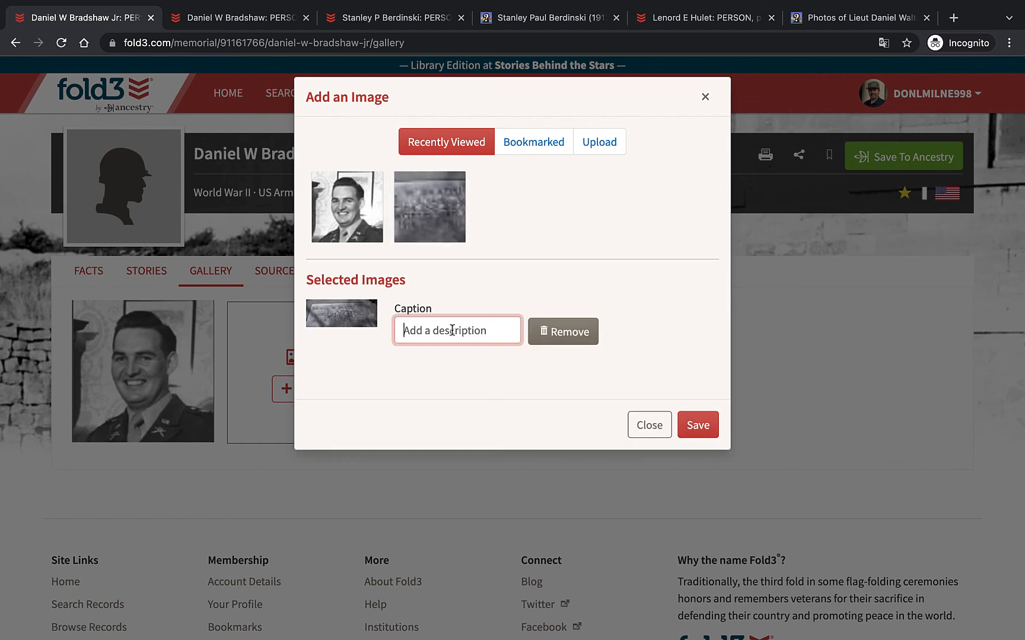
key("ctrl+v")
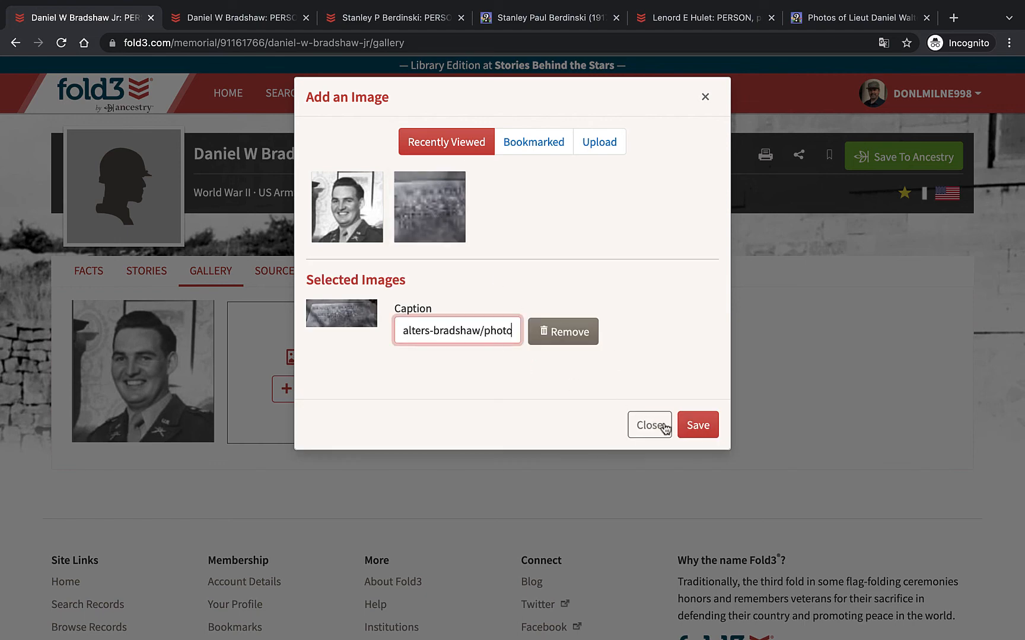
left_click(699, 430)
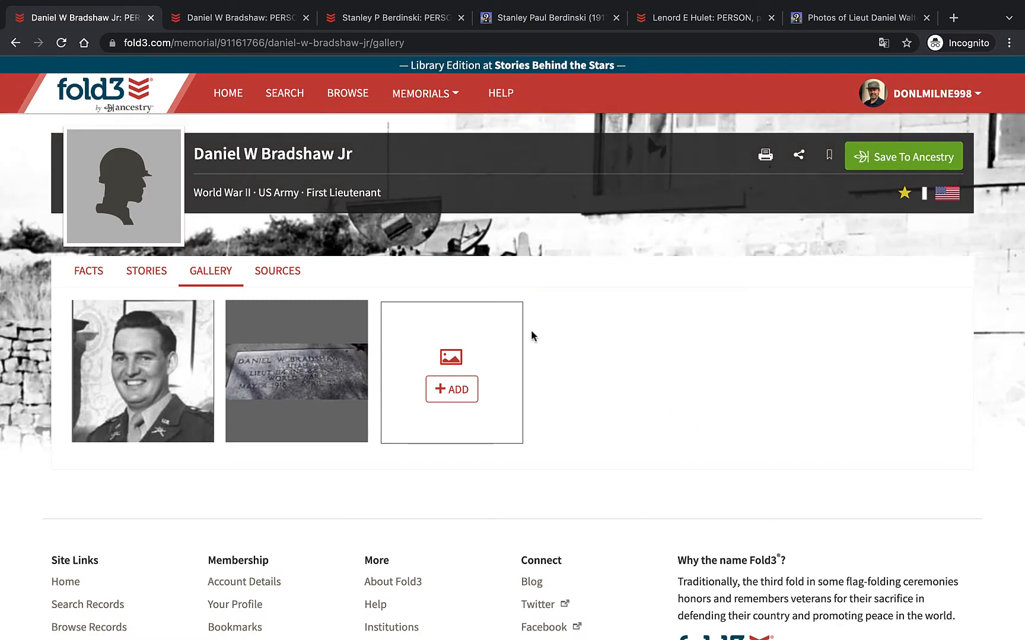
Step: Set the memorial's profile photo to the soldier's portrait from the page's images, keeping the default crop
mouse_move(122, 187)
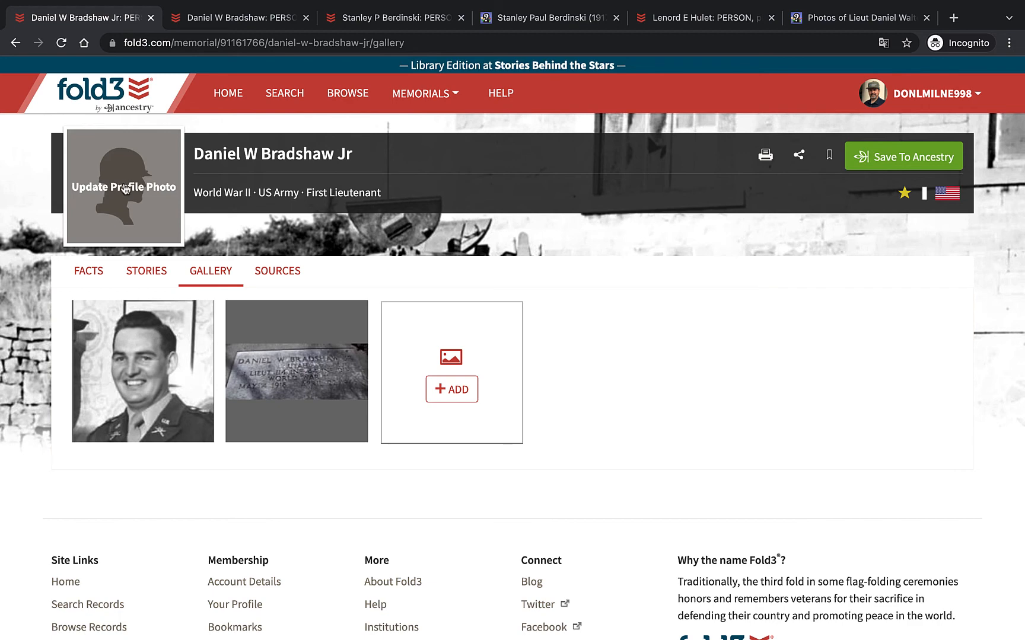
left_click(126, 188)
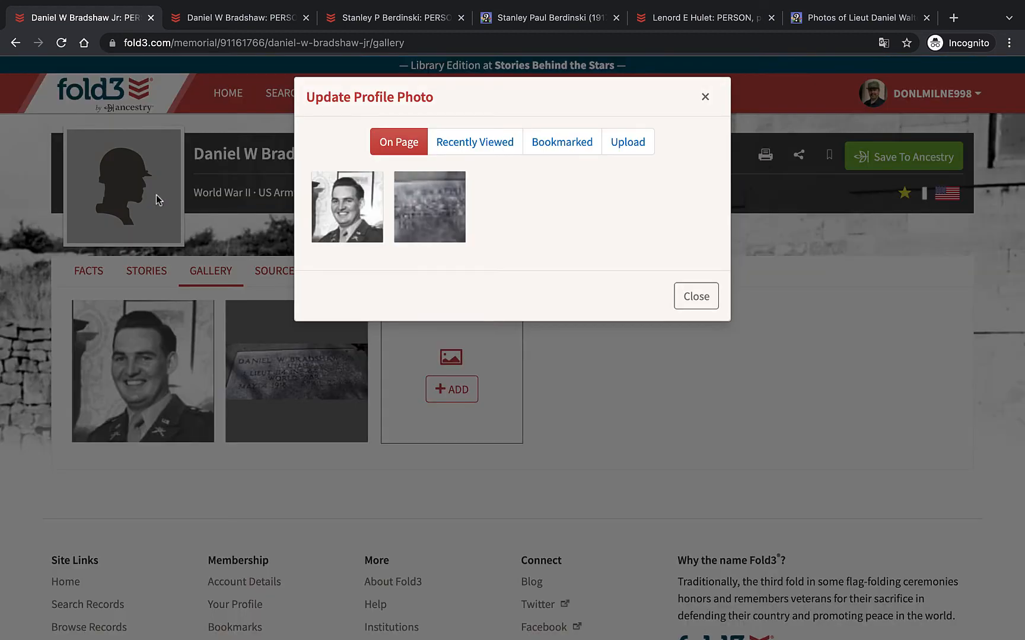
left_click(350, 220)
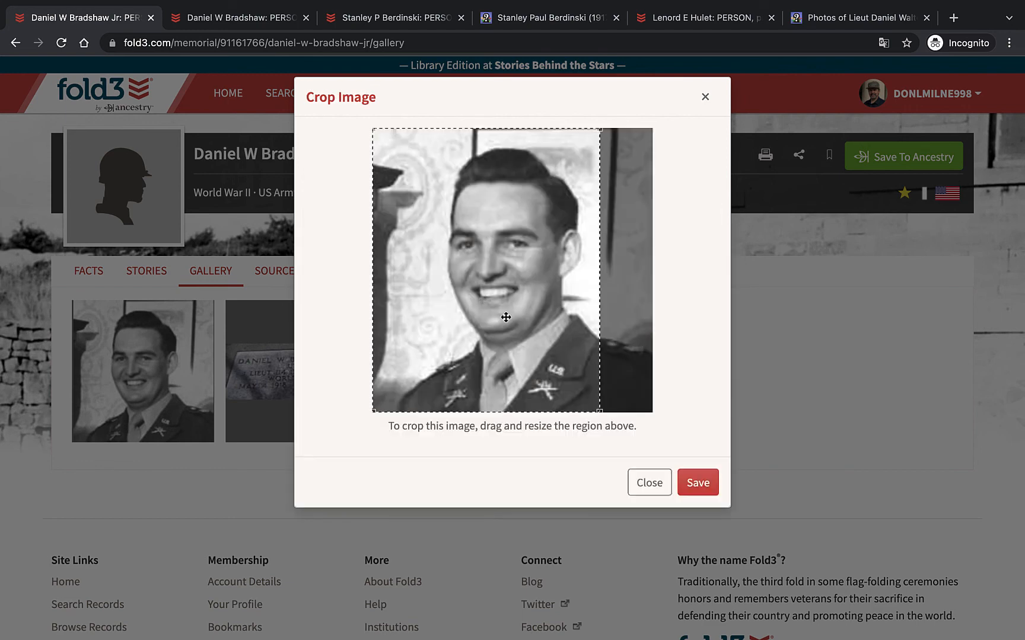
left_click(695, 484)
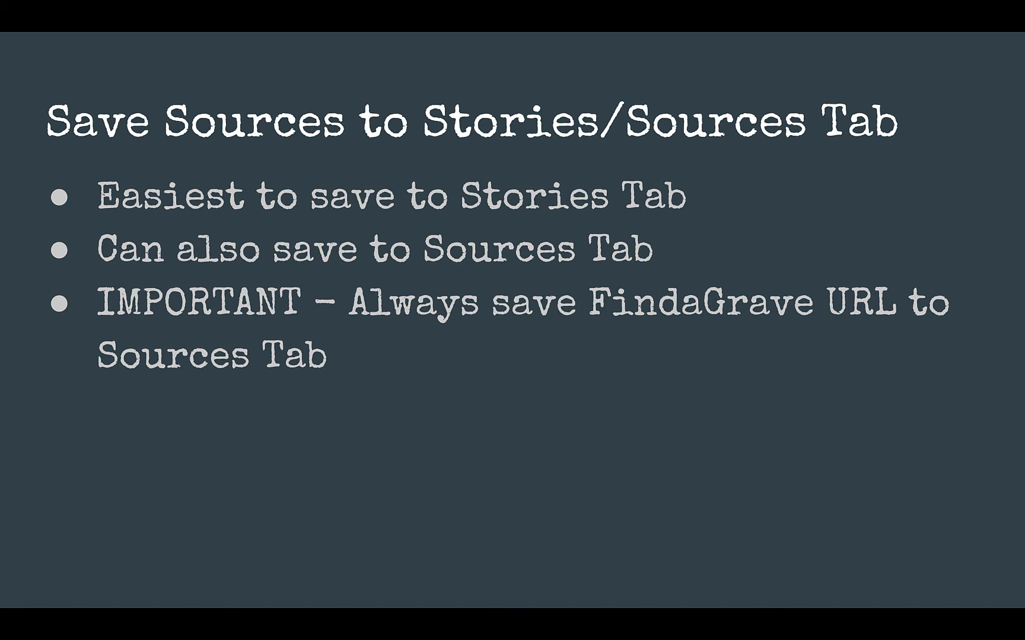
key("Right")
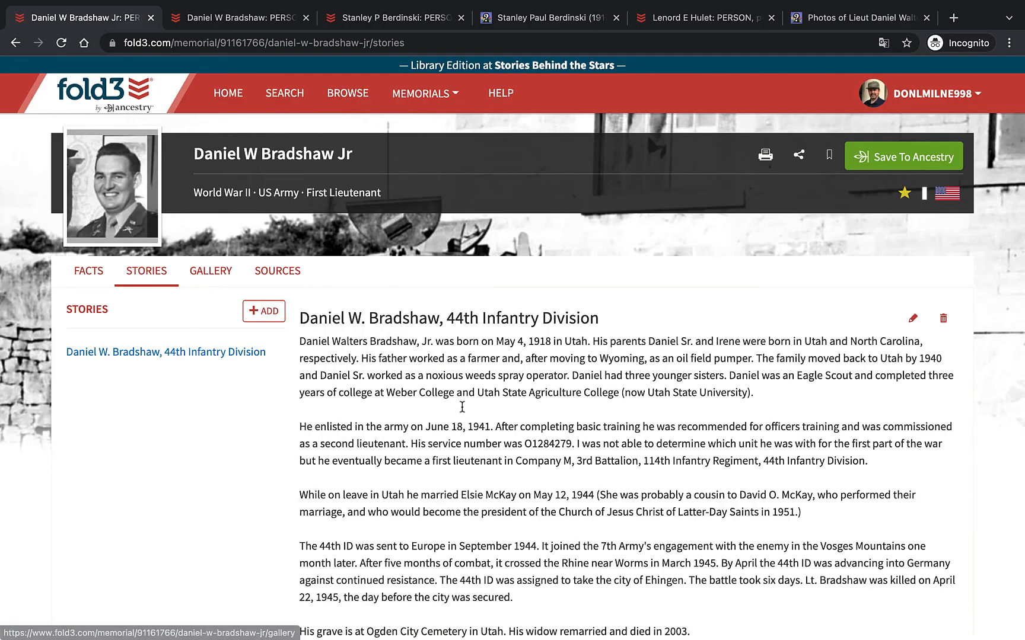
scroll(464, 407, "down", 5)
scroll(462, 407, "down", 1)
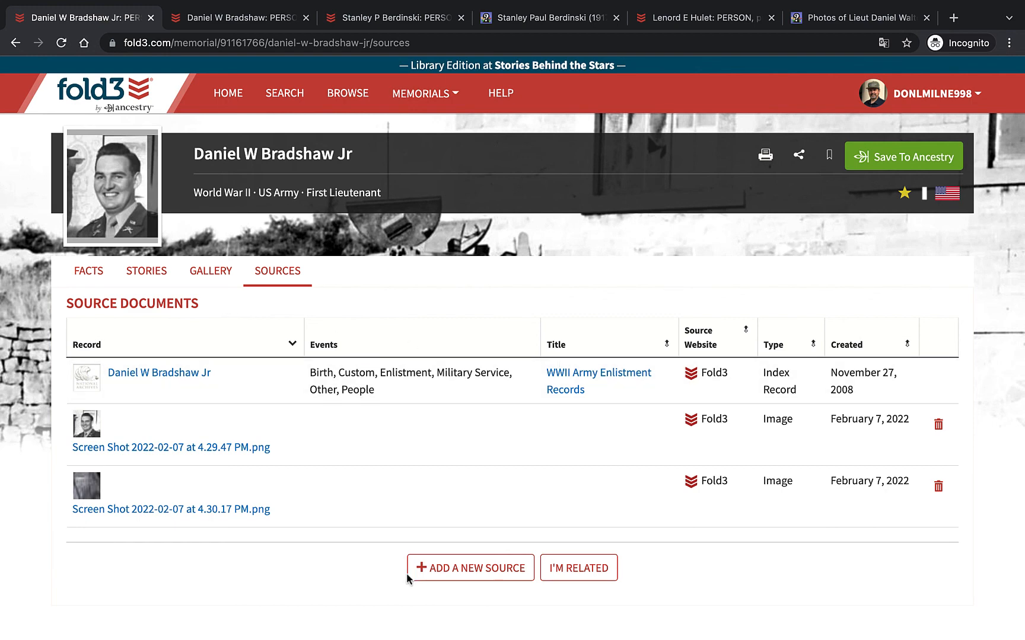
Step: Add the soldier's Find a Grave memorial URL as a new source and check it on the memorial's facts page
left_click(463, 569)
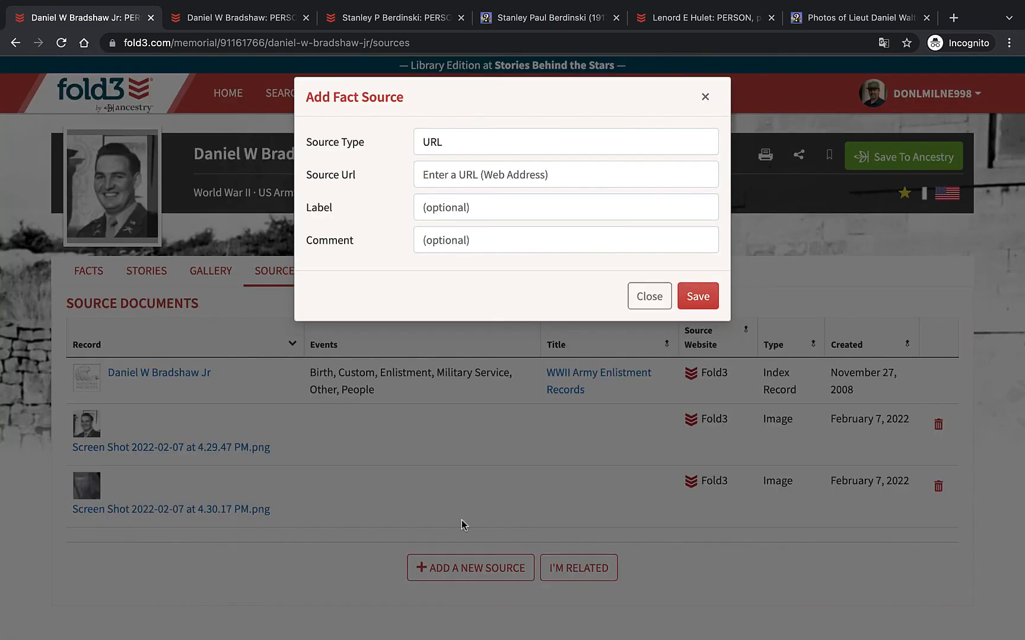
left_click(431, 175)
type("https://www.findagrave.com/memorial/63600031/daniel-walters-bradshaw")
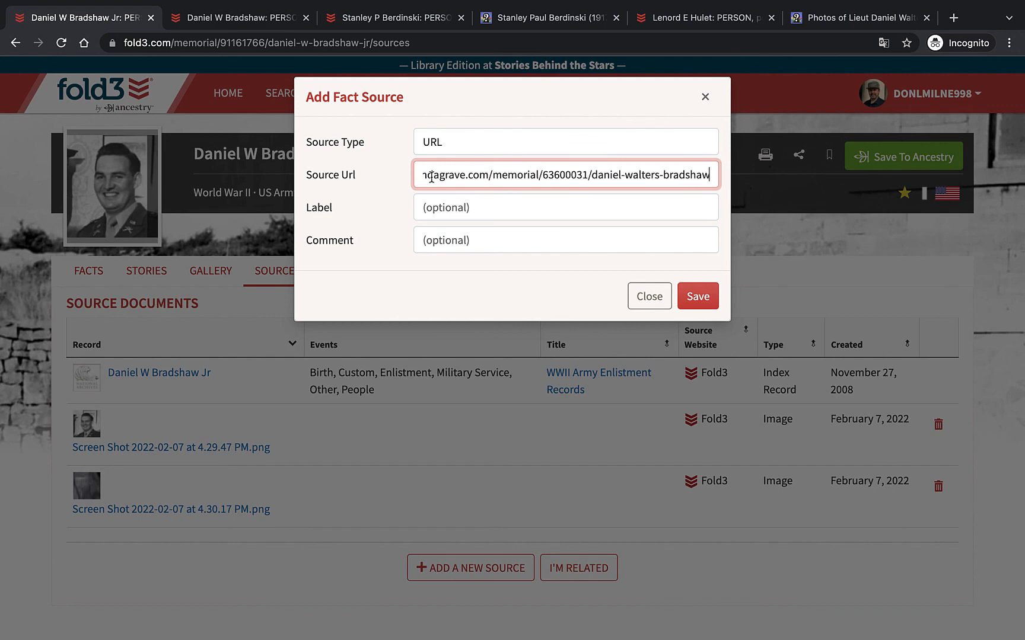
left_click(698, 296)
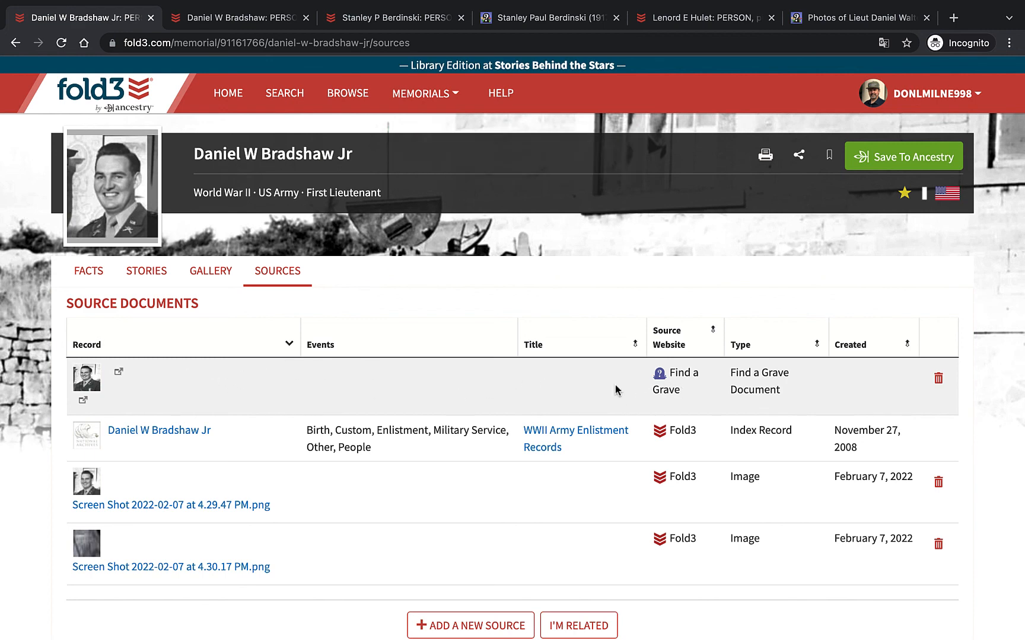
left_click(89, 271)
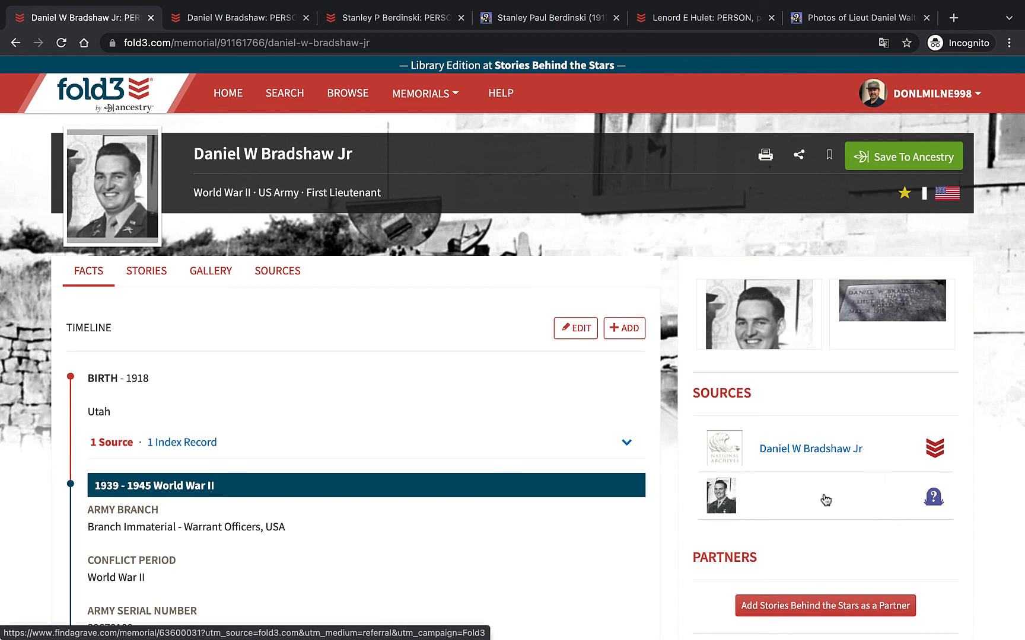
left_click(273, 279)
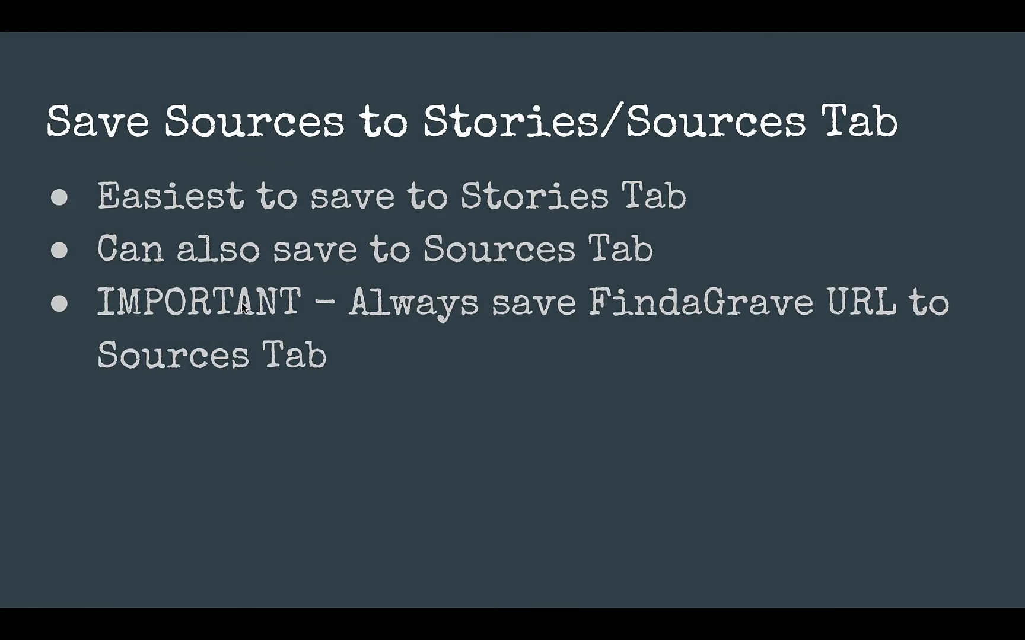
key("Right")
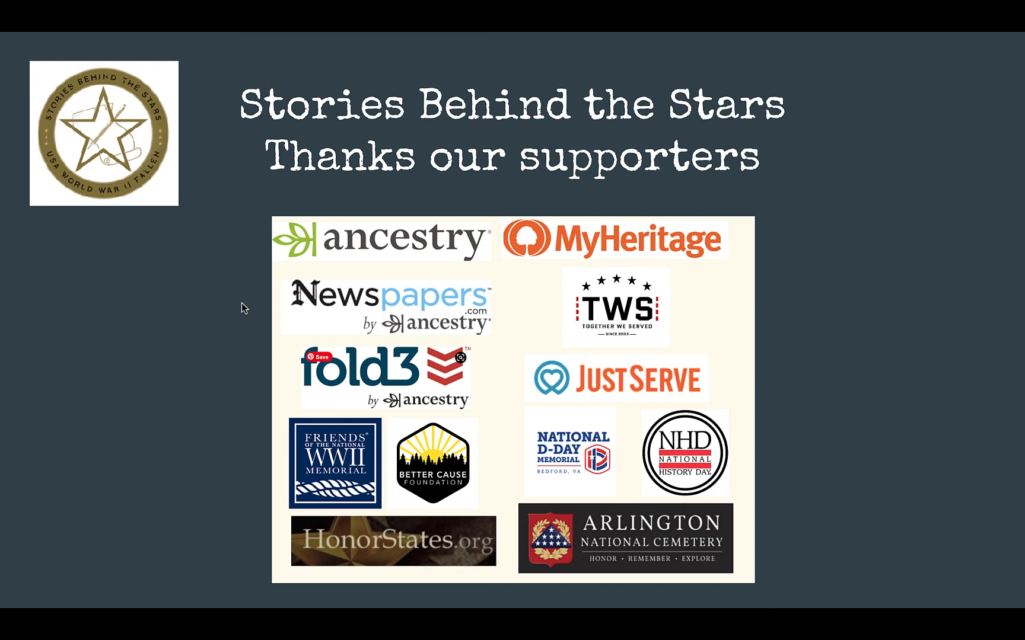